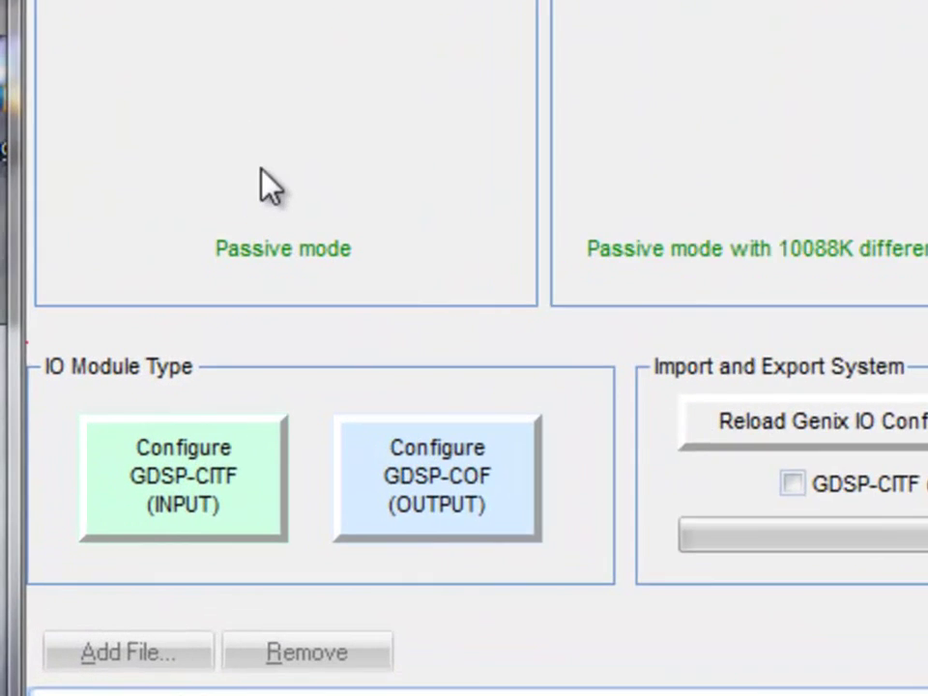
# - Set IO+ to Analogue Voltage Input and try its No Pull Up/Down, Pull to Vt and Pull to 0V modes, ending on Differential
pyautogui.click(456, 109)
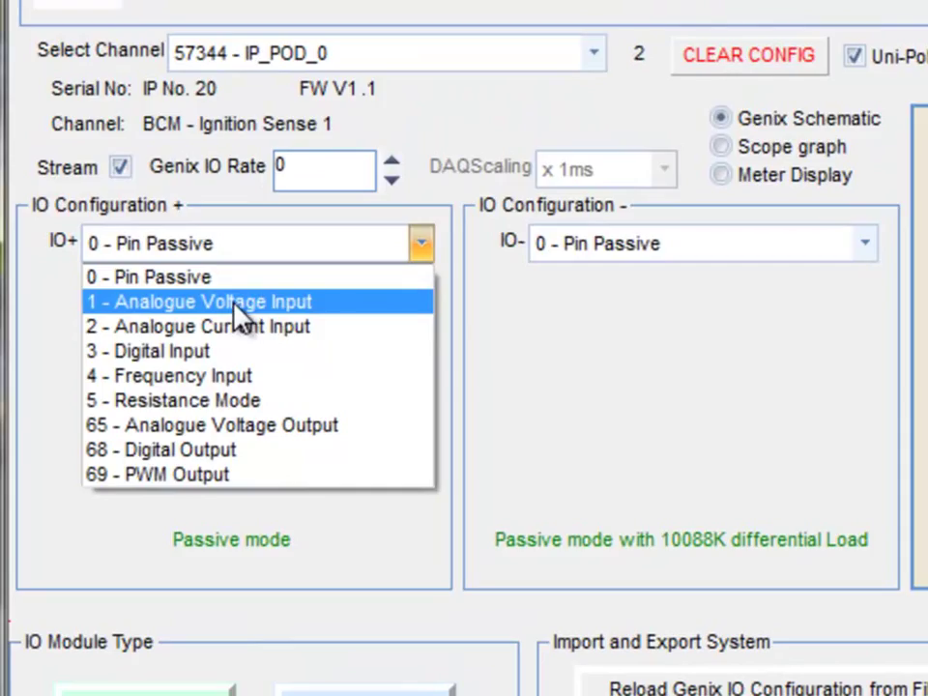
pyautogui.click(234, 302)
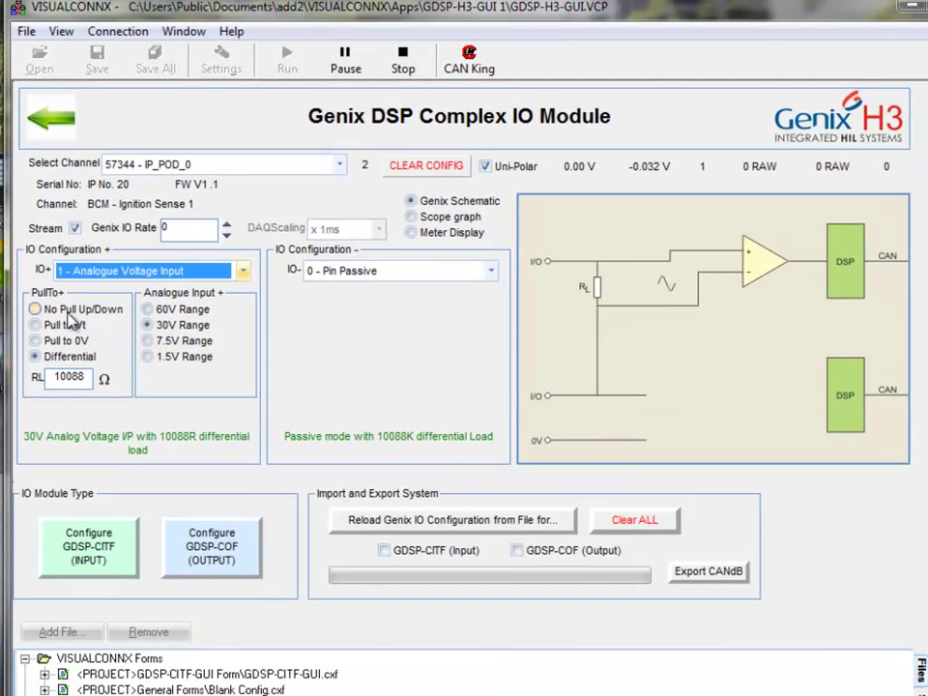
pyautogui.click(95, 311)
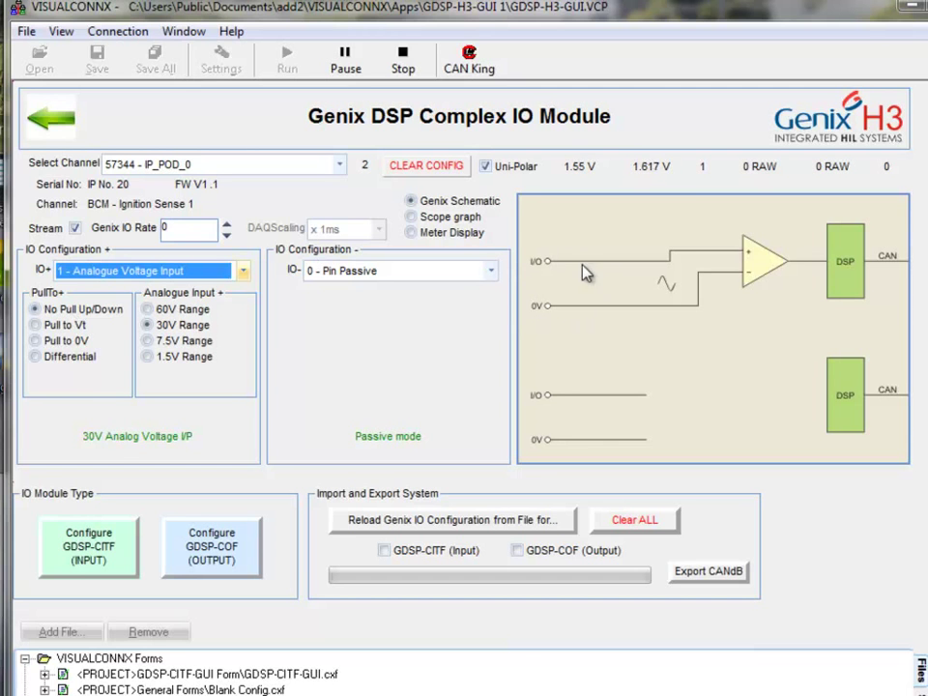
pyautogui.click(39, 324)
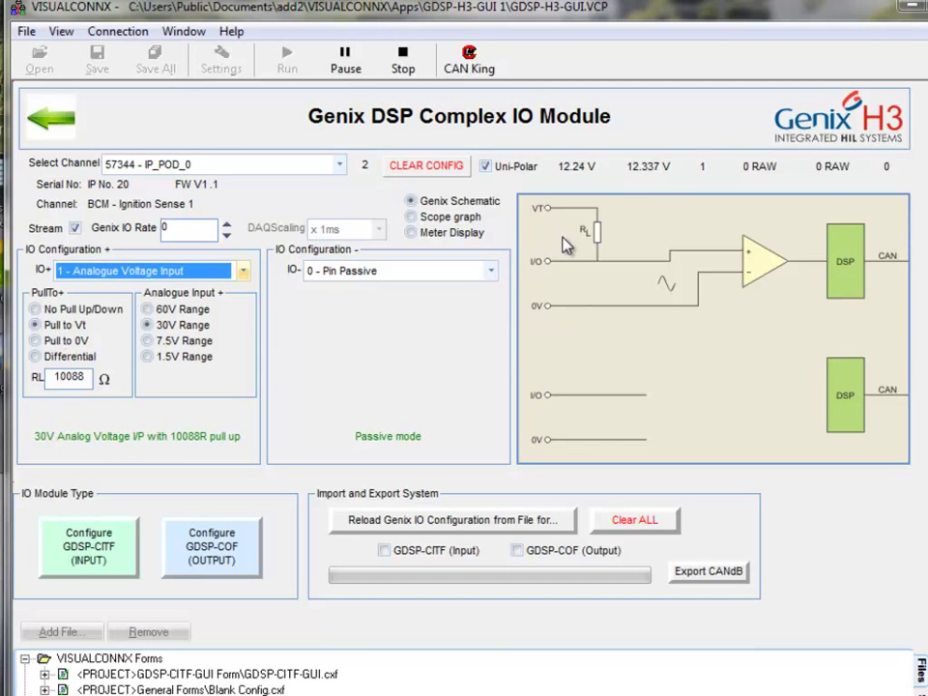
pyautogui.click(86, 344)
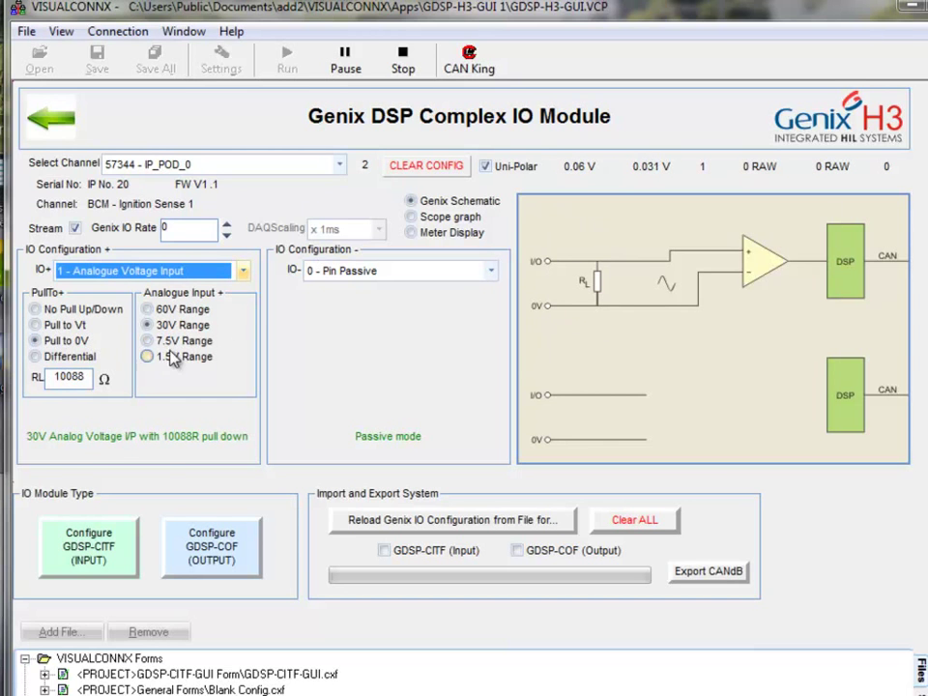
pyautogui.click(37, 357)
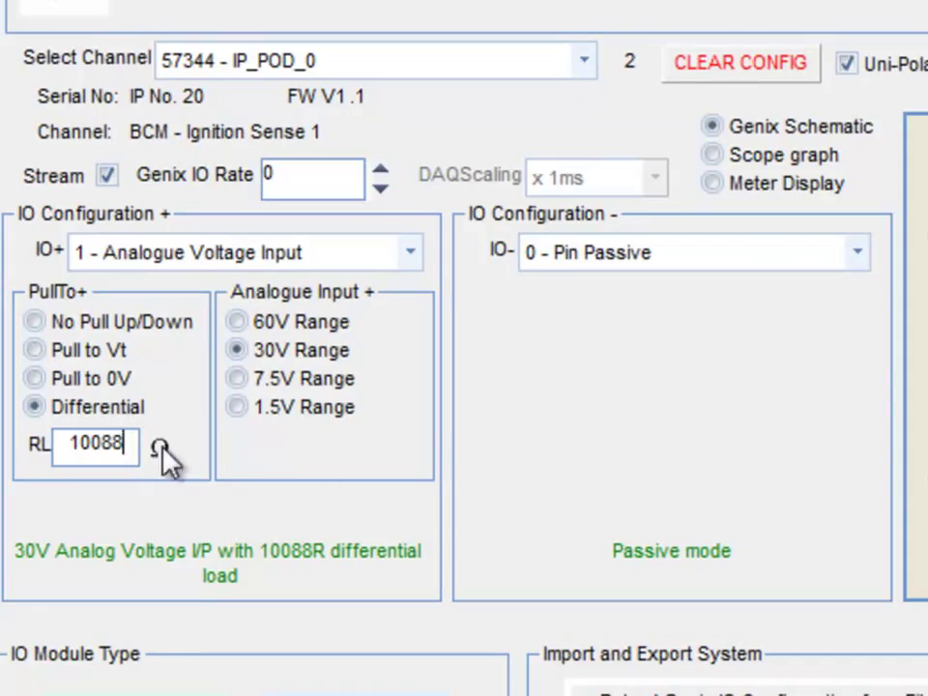
# - Set the IO+ load resistance RL to 1002 Ω and change its pull mode to Pull to 0V
pyautogui.click(120, 446)
pyautogui.moveTo(123, 446); pyautogui.dragTo(42, 445)
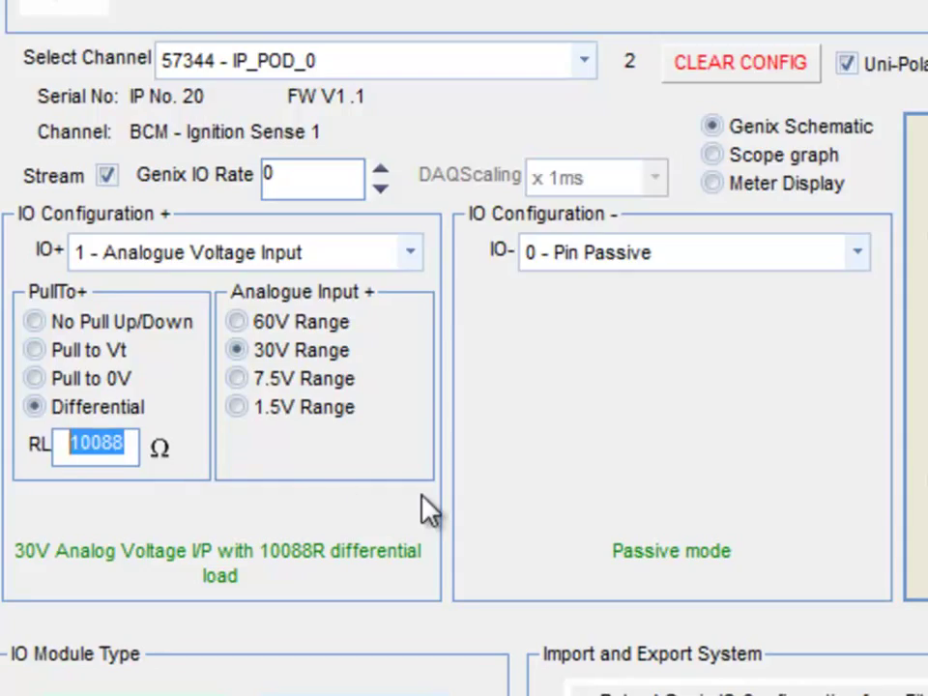
pyautogui.write('1000')
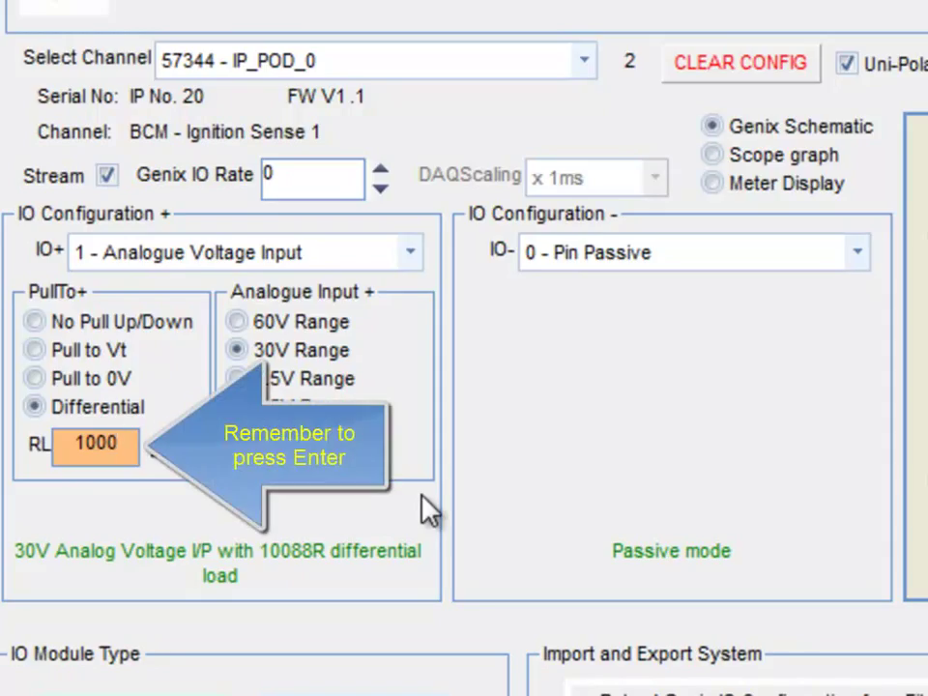
pyautogui.press('BackSpace')
pyautogui.write('2')
pyautogui.press('Return')
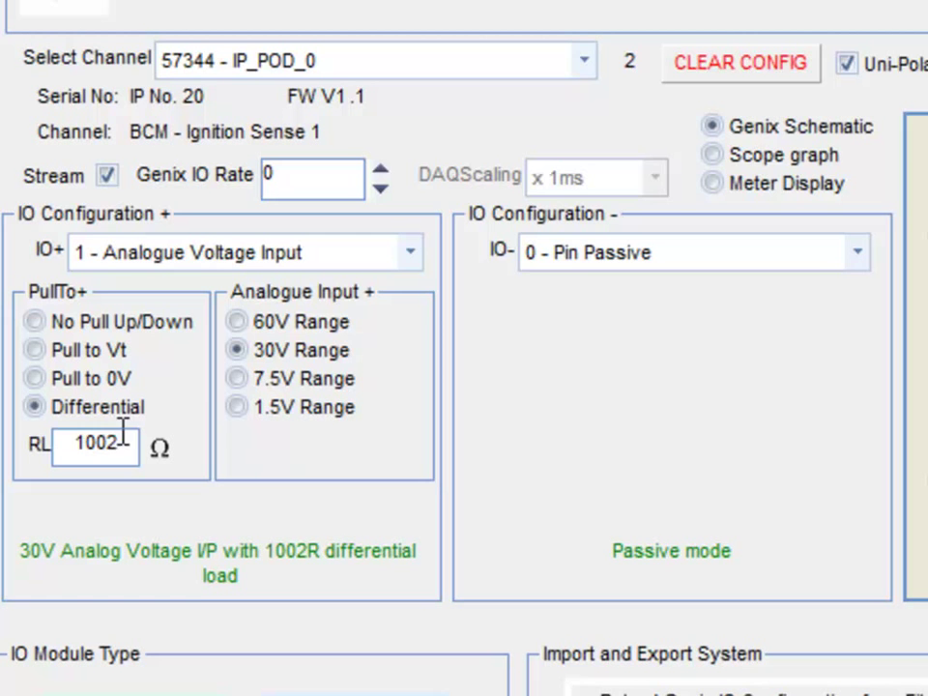
pyautogui.moveTo(123, 437)
pyautogui.mouseDown()
pyautogui.moveTo(64, 436)
pyautogui.moveTo(120, 437)
pyautogui.mouseUp()
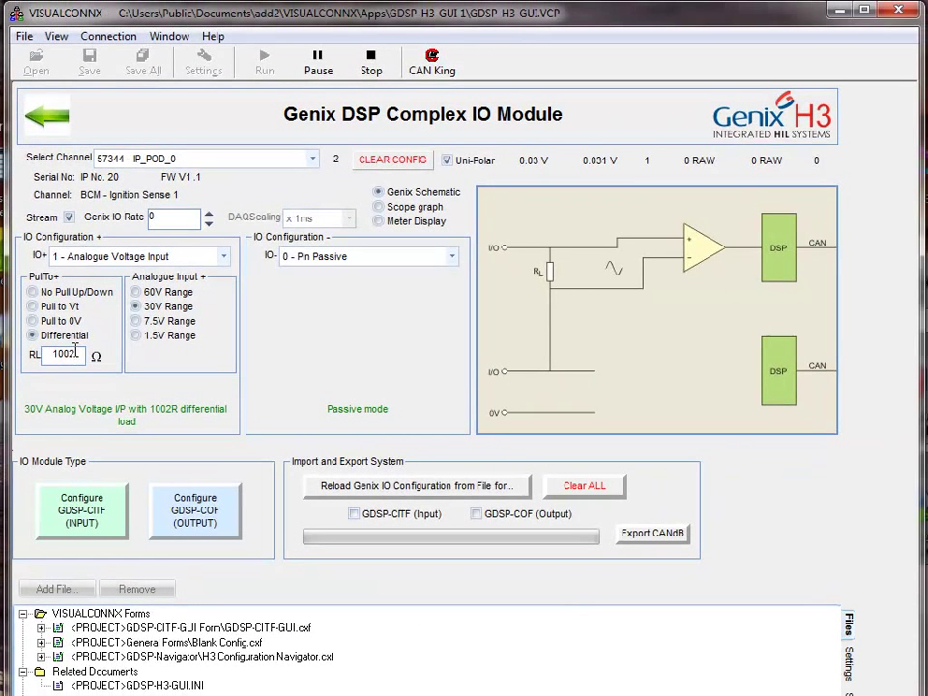
pyautogui.click(43, 323)
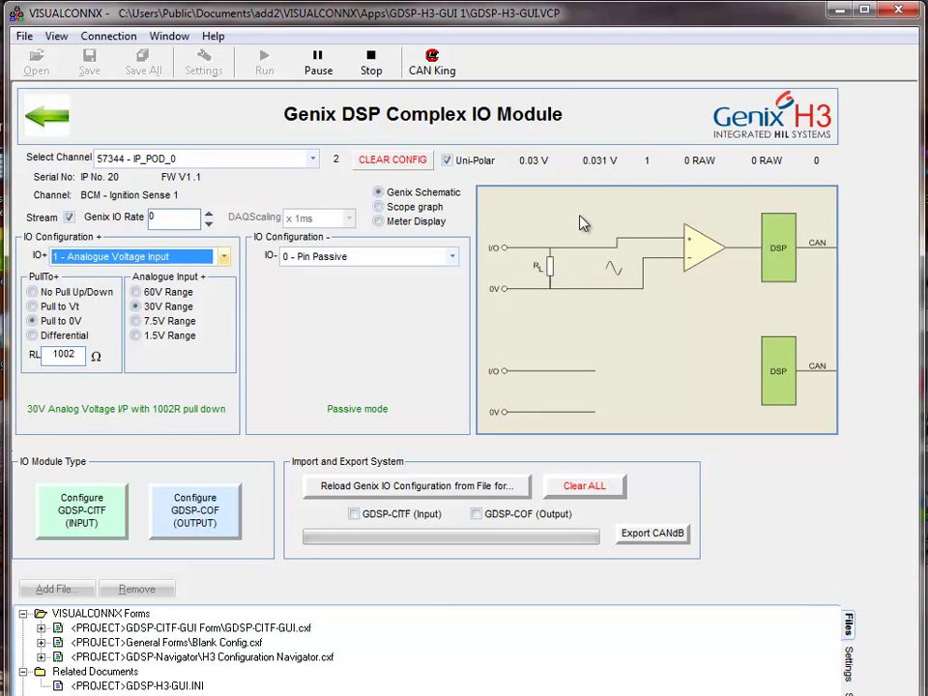
pyautogui.press('Tab')
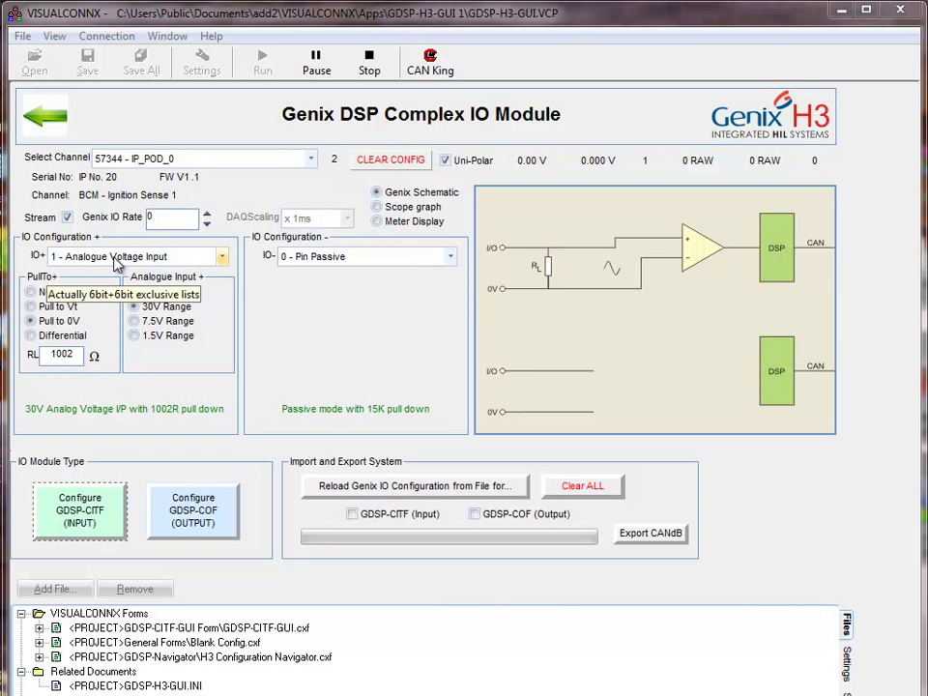
# - Set IO- to Analogue Voltage Input, try its Pull to Vt mode and settle on Pull to 0V
pyautogui.click(385, 263)
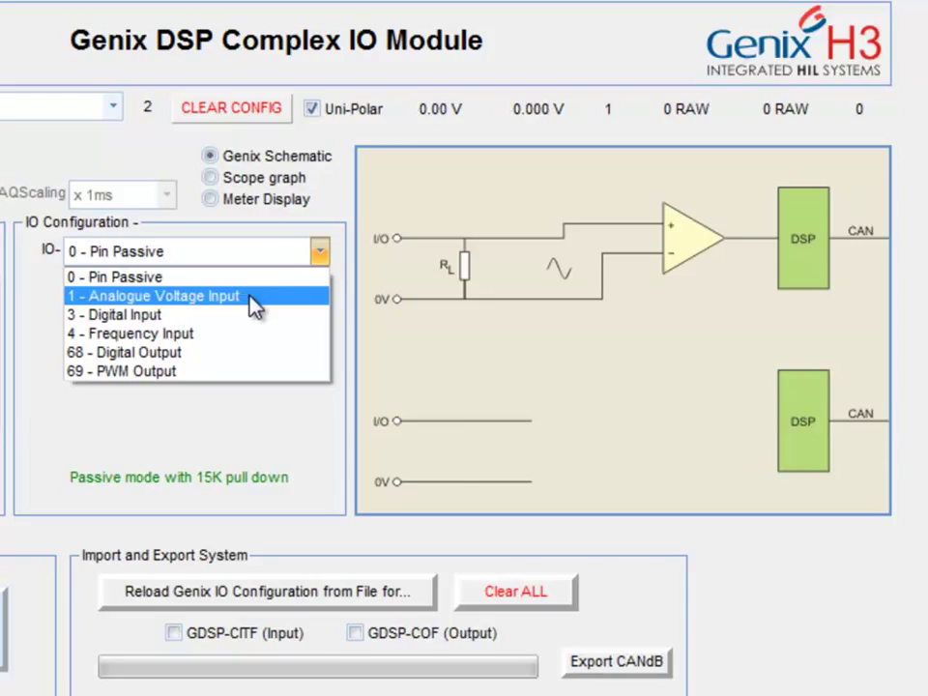
pyautogui.click(249, 297)
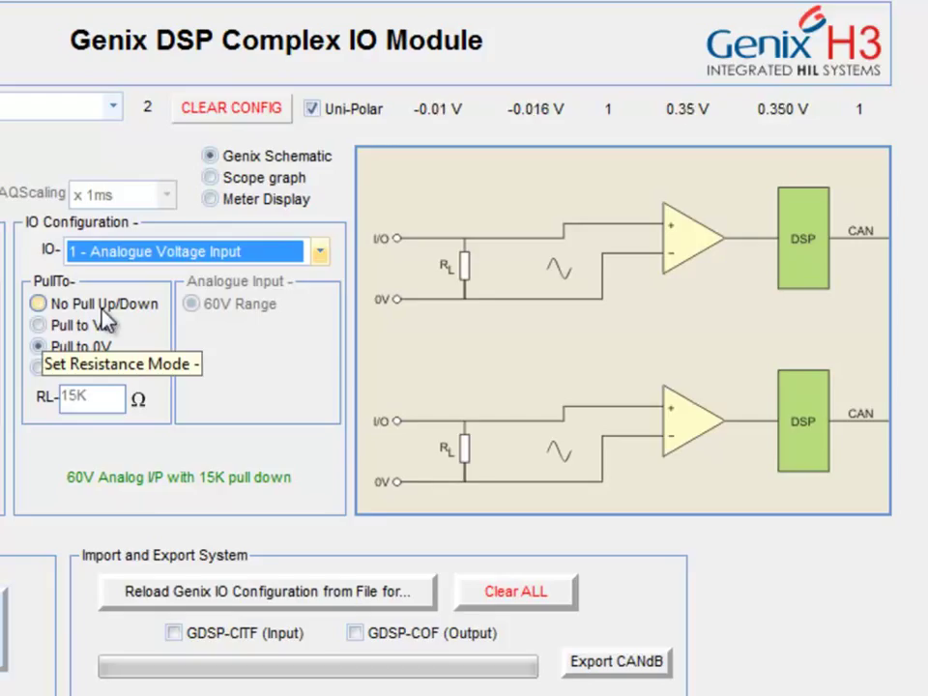
pyautogui.click(78, 325)
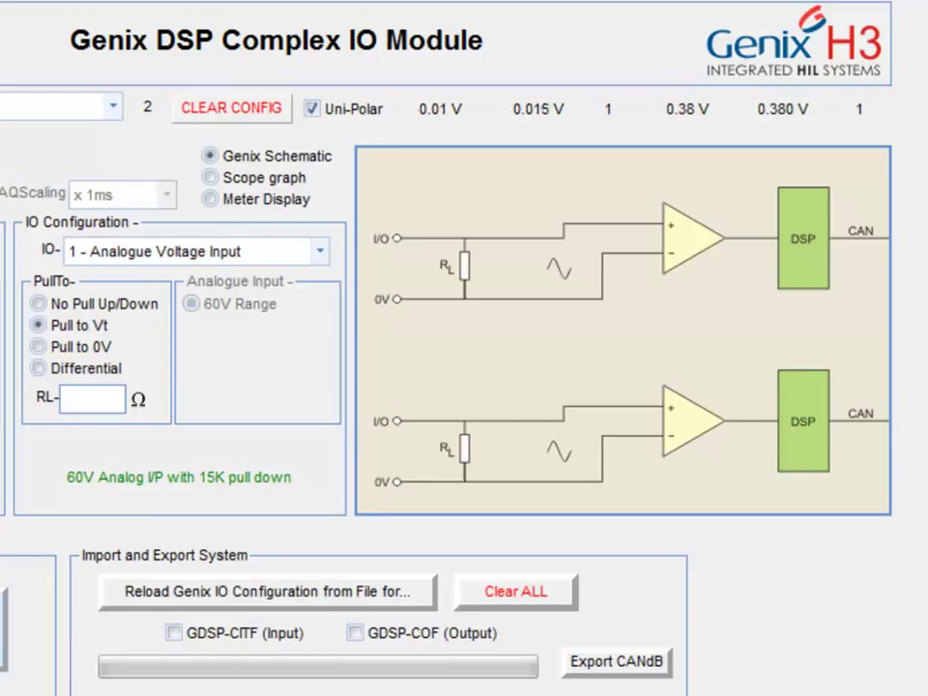
pyautogui.click(76, 346)
pyautogui.click(78, 325)
pyautogui.click(76, 346)
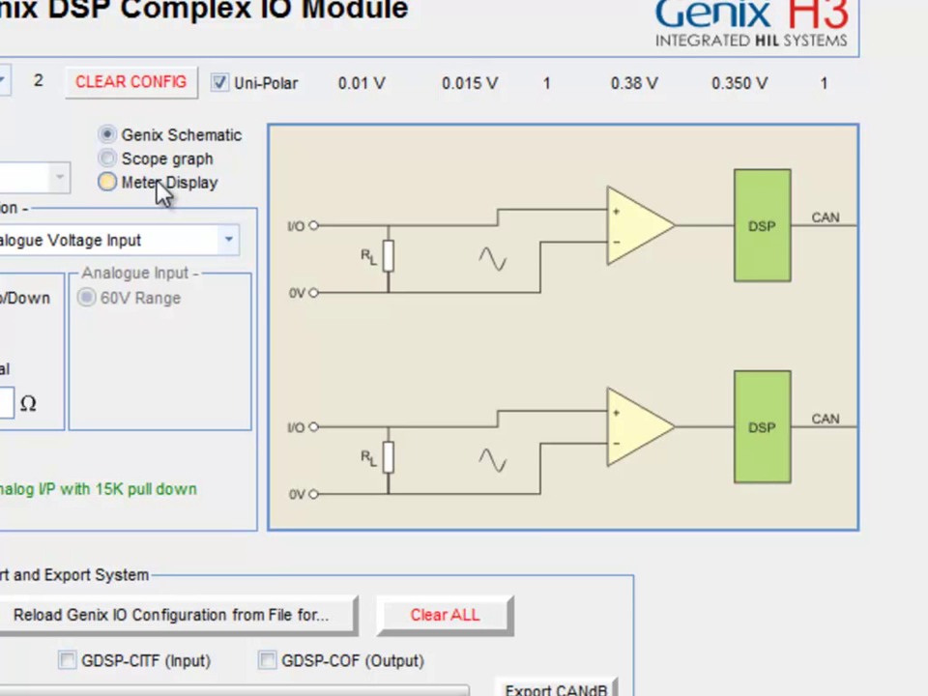
# - Show the scope graph instead of the schematic and reduce its voltage axis maximum to about 12 V
pyautogui.click(160, 161)
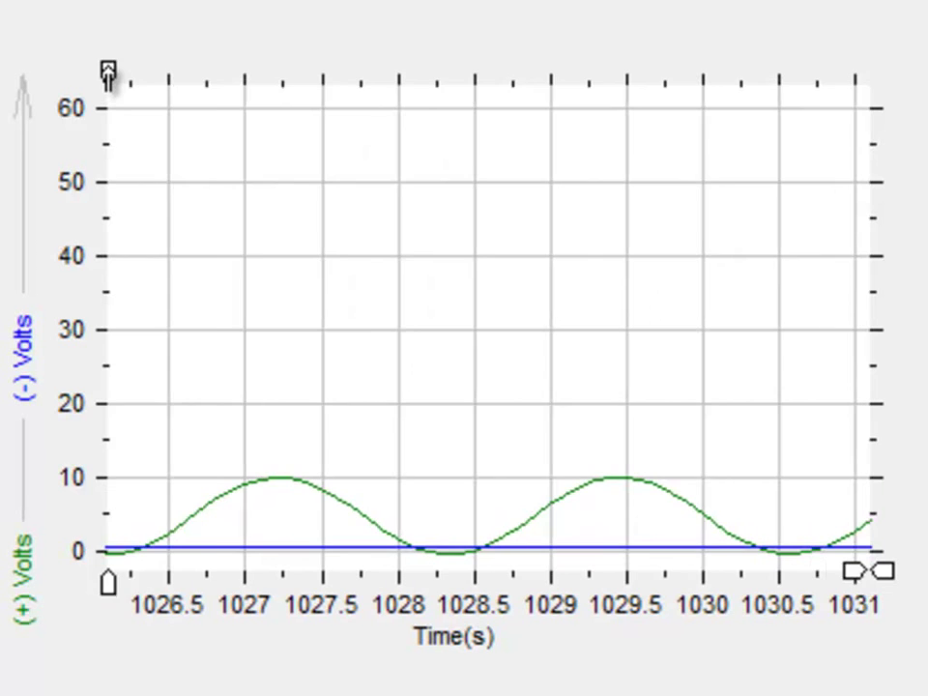
pyautogui.moveTo(108, 75); pyautogui.dragTo(25, 472)
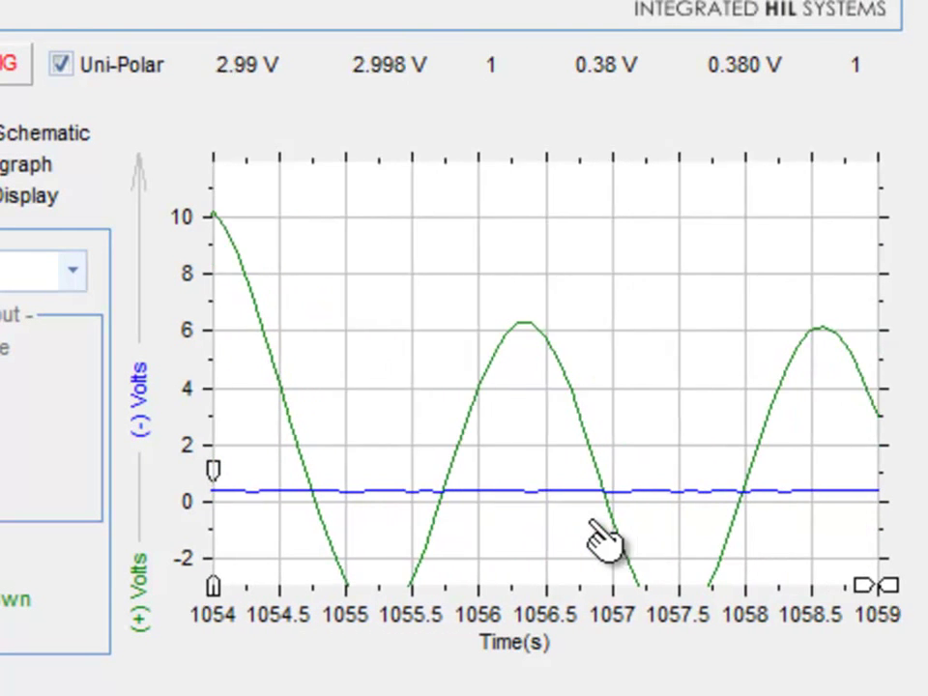
# - Turn off Uni-Polar and narrow the scope graph's voltage axis to about -10 to 15 V
pyautogui.click(62, 61)
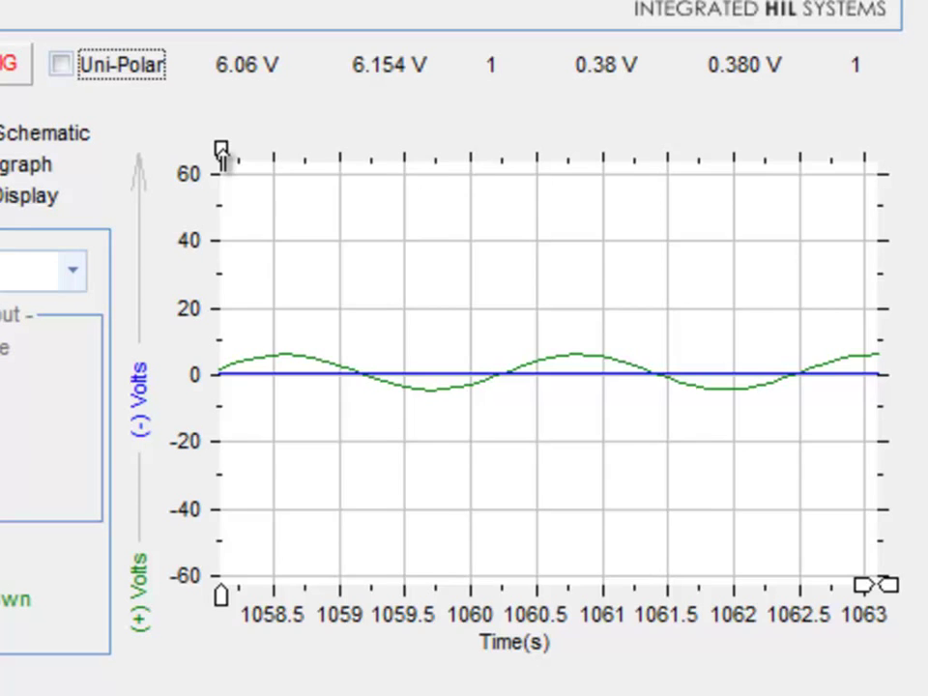
pyautogui.click(223, 170)
pyautogui.moveTo(223, 170); pyautogui.dragTo(181, 332)
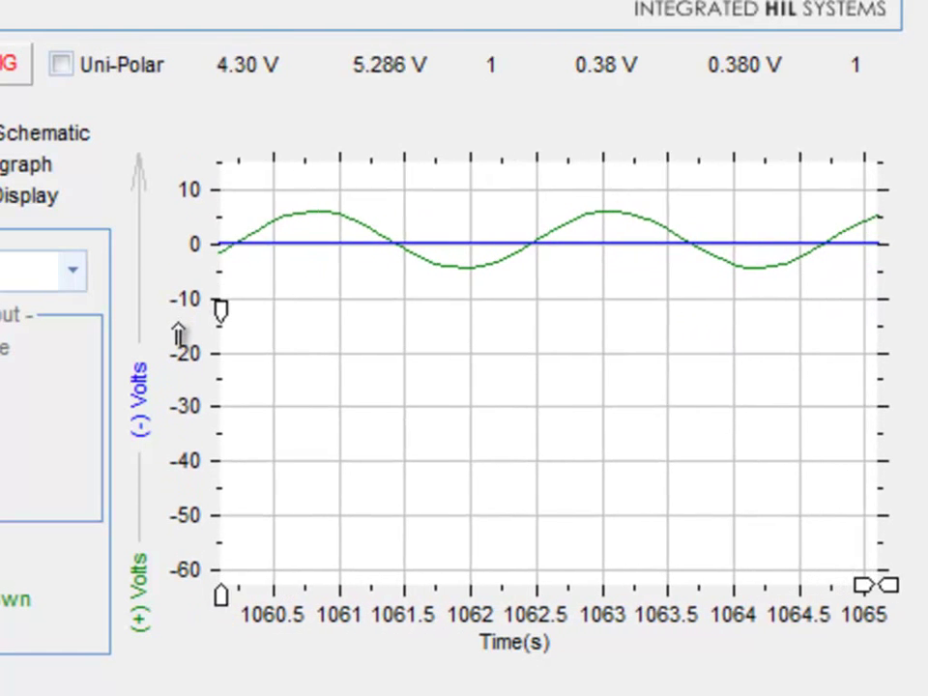
pyautogui.moveTo(220, 591); pyautogui.dragTo(315, 435)
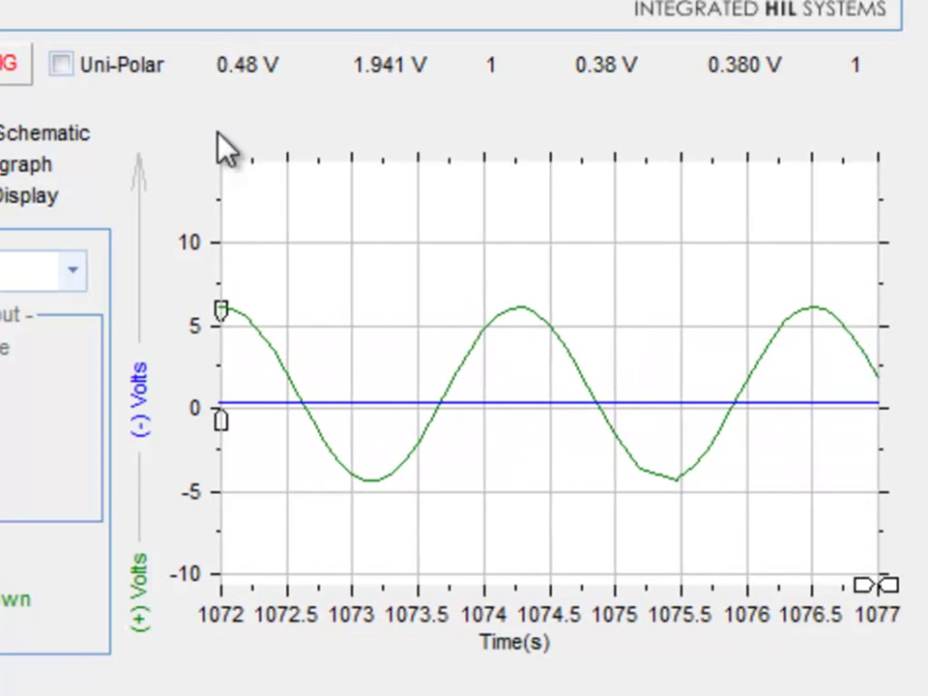
# - Toggle Uni-Polar on and off again to restore the full voltage range, and widen the graph's time span to about 23 seconds
pyautogui.click(99, 70)
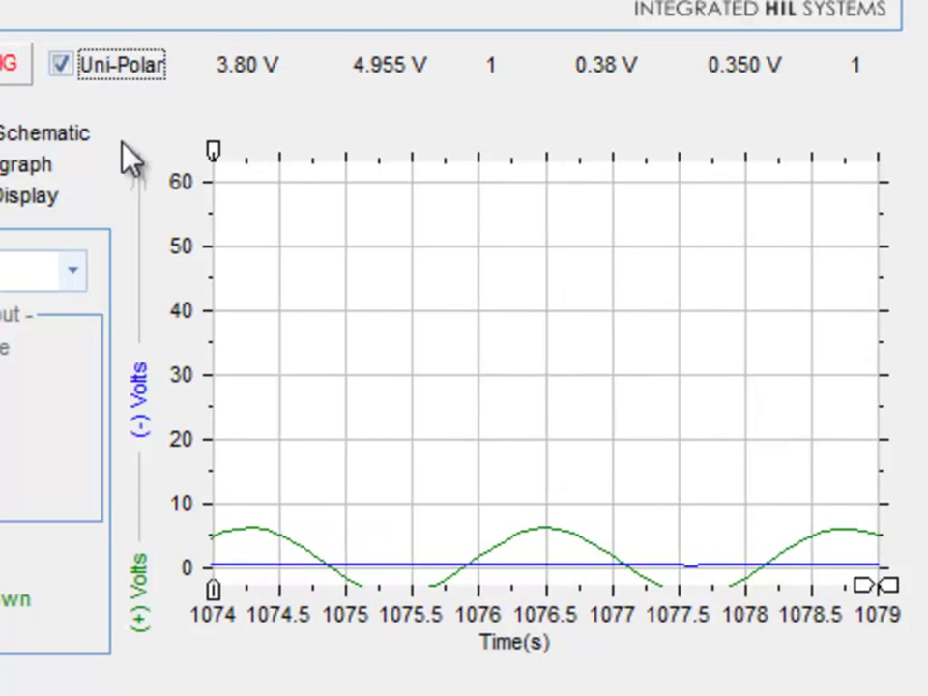
pyautogui.click(69, 76)
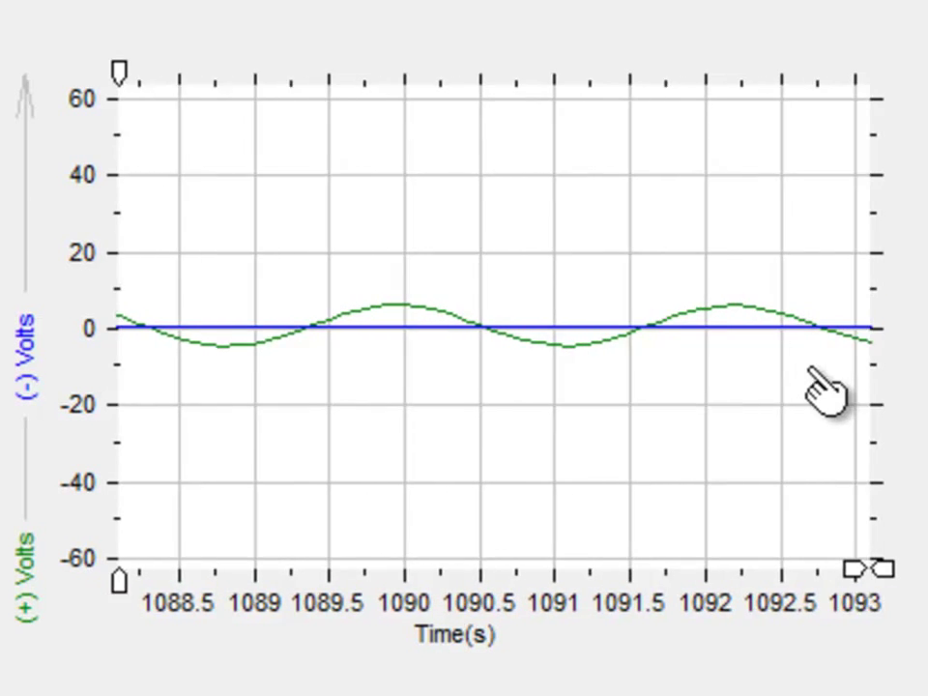
pyautogui.moveTo(849, 568); pyautogui.dragTo(710, 570)
pyautogui.moveTo(649, 582)
pyautogui.mouseDown()
pyautogui.moveTo(750, 615)
pyautogui.moveTo(850, 586)
pyautogui.moveTo(886, 609)
pyautogui.moveTo(866, 638)
pyautogui.mouseUp()
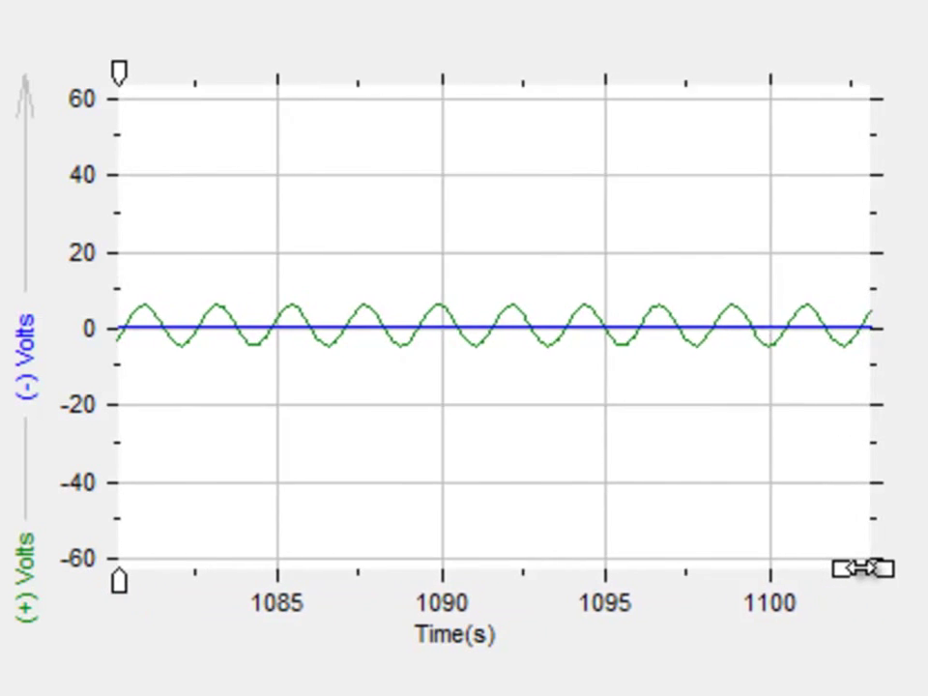
# - Look back through the earlier part of the recorded voltage trace and return to the most recent samples
pyautogui.hscroll(-10, 493, 329)
pyautogui.hscroll(-10, 493, 329)
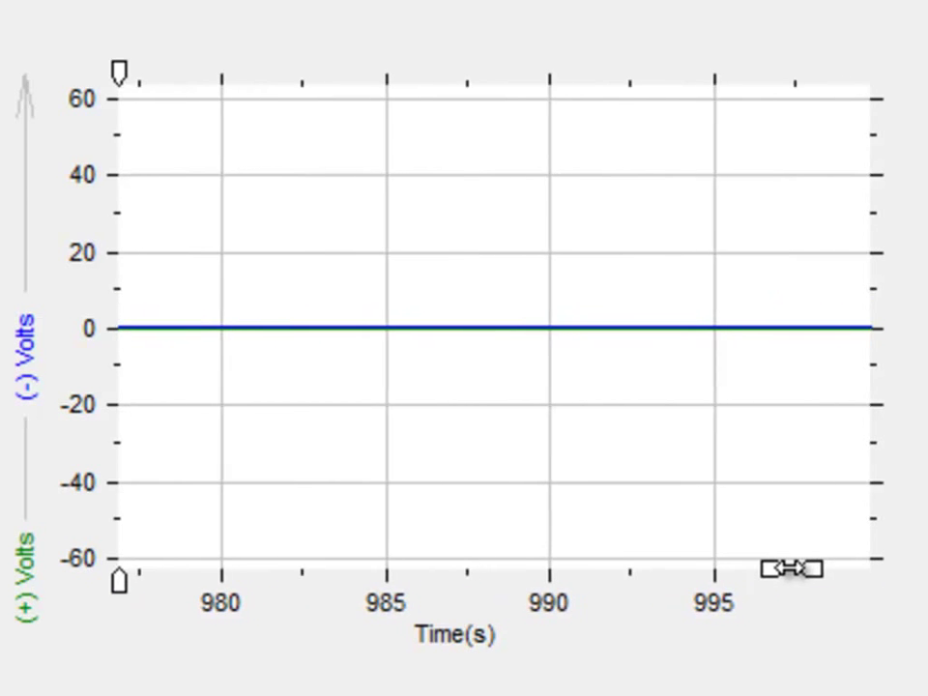
pyautogui.hscroll(3, 493, 328)
pyautogui.hscroll(2, 493, 329)
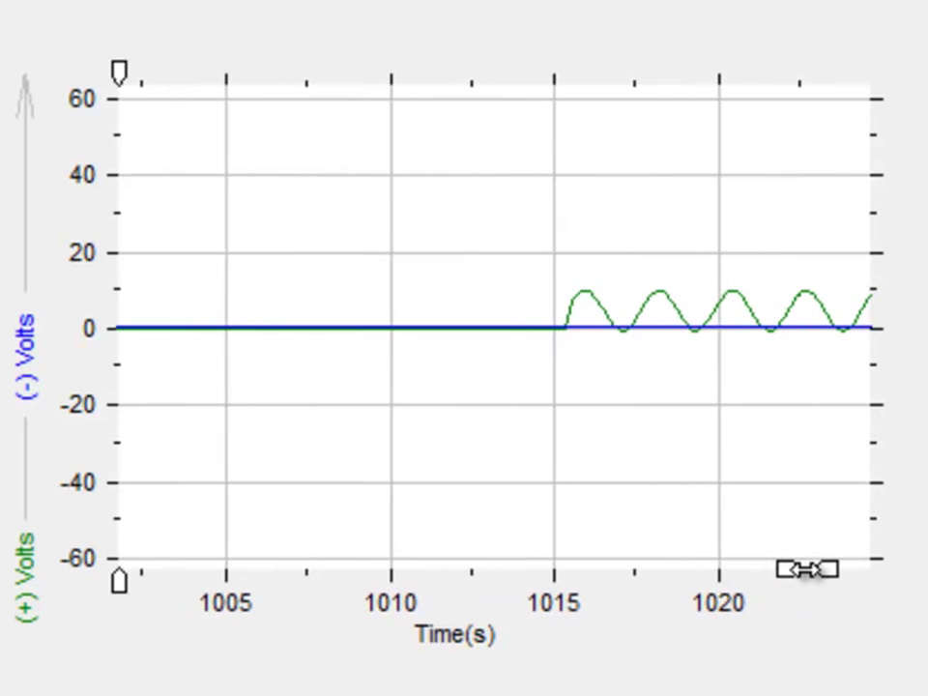
pyautogui.hscroll(2, 493, 329)
pyautogui.moveTo(812, 568); pyautogui.dragTo(881, 572)
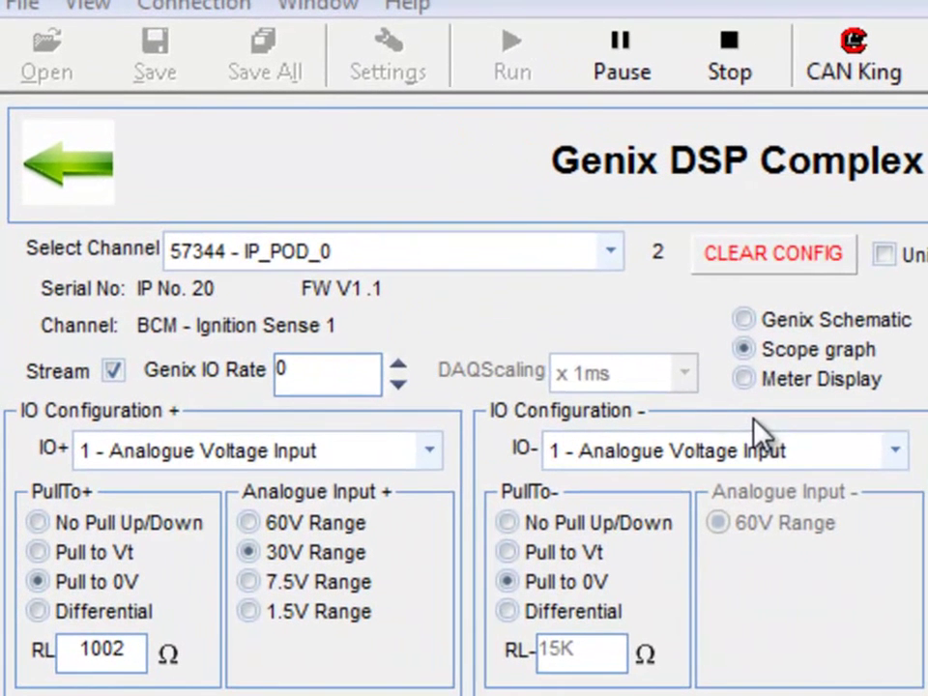
# - Set the Genix IO Rate to 100 ms and stop the running project
pyautogui.moveTo(340, 375); pyautogui.dragTo(273, 368)
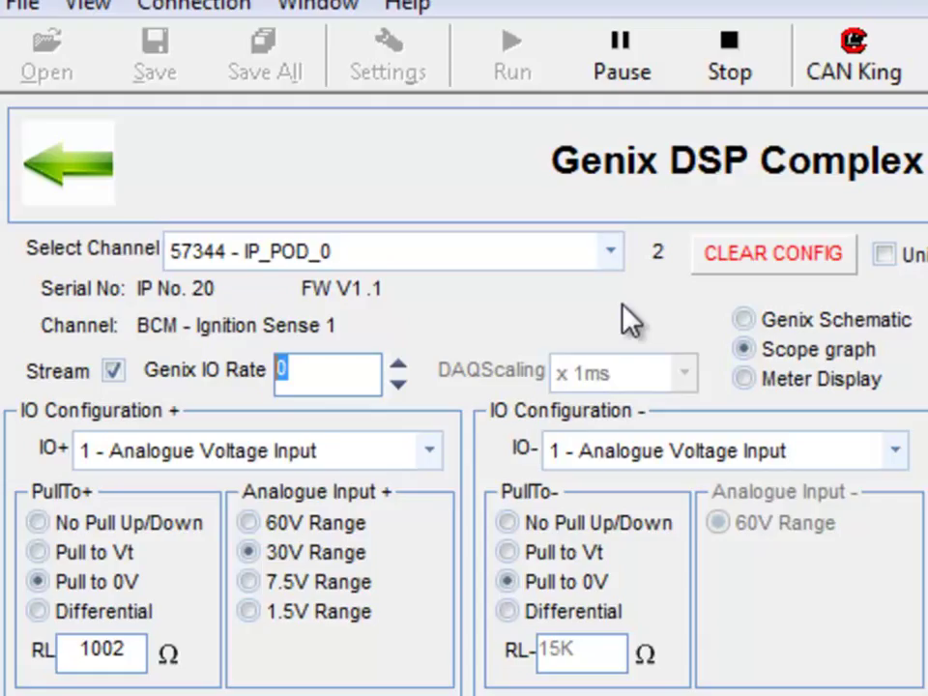
pyautogui.write('100')
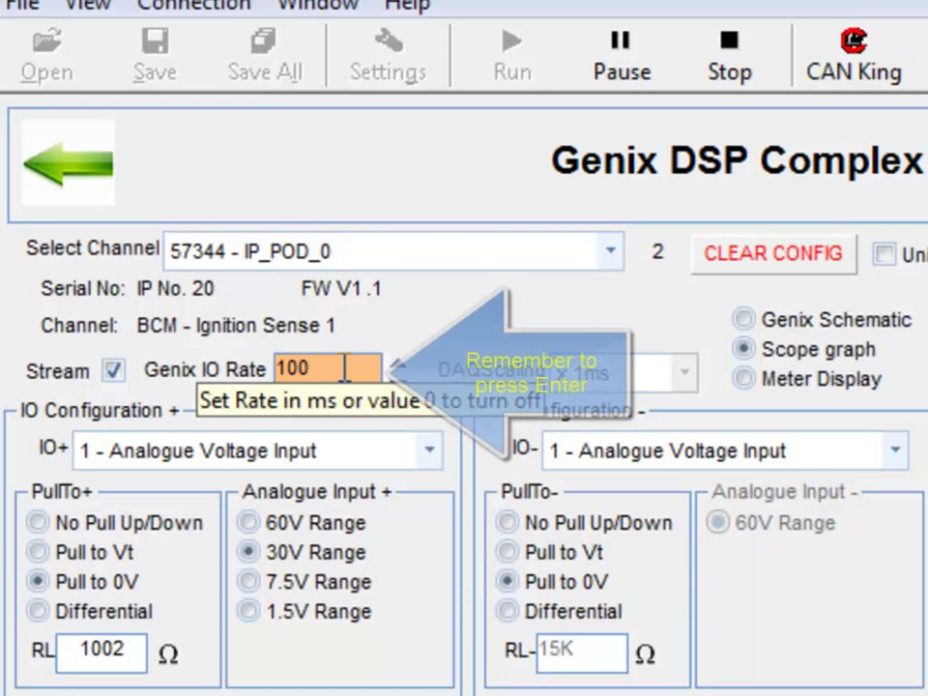
pyautogui.press('Return')
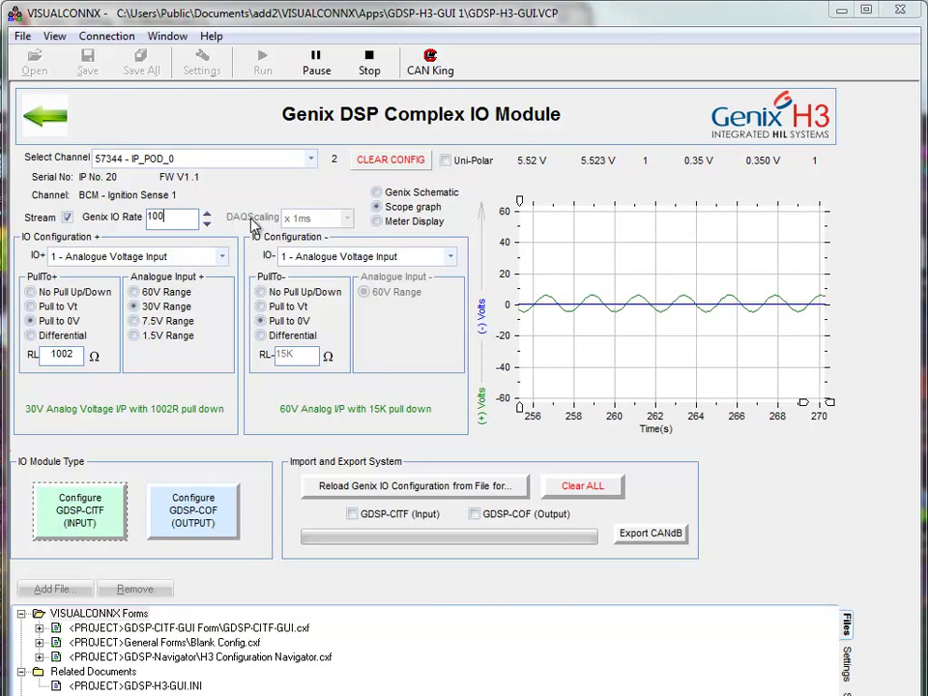
pyautogui.click(369, 63)
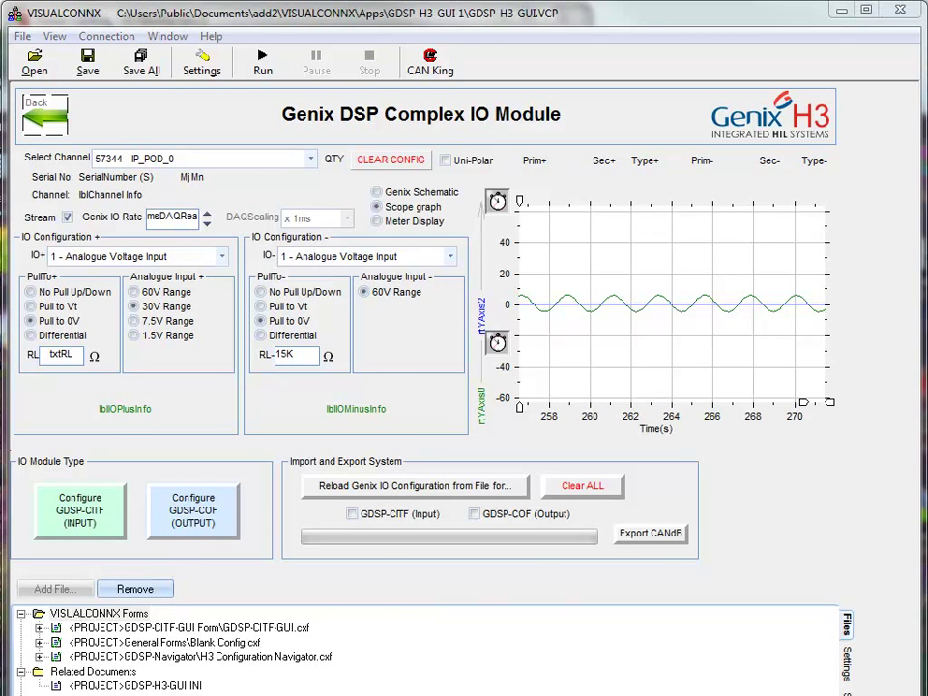
# - In Kvaser CanKing, clear the Output Window and go on bus to monitor the streamed CAN messages, returning to VISUALCONNX when done
pyautogui.hotkey('alt', 'Tab')
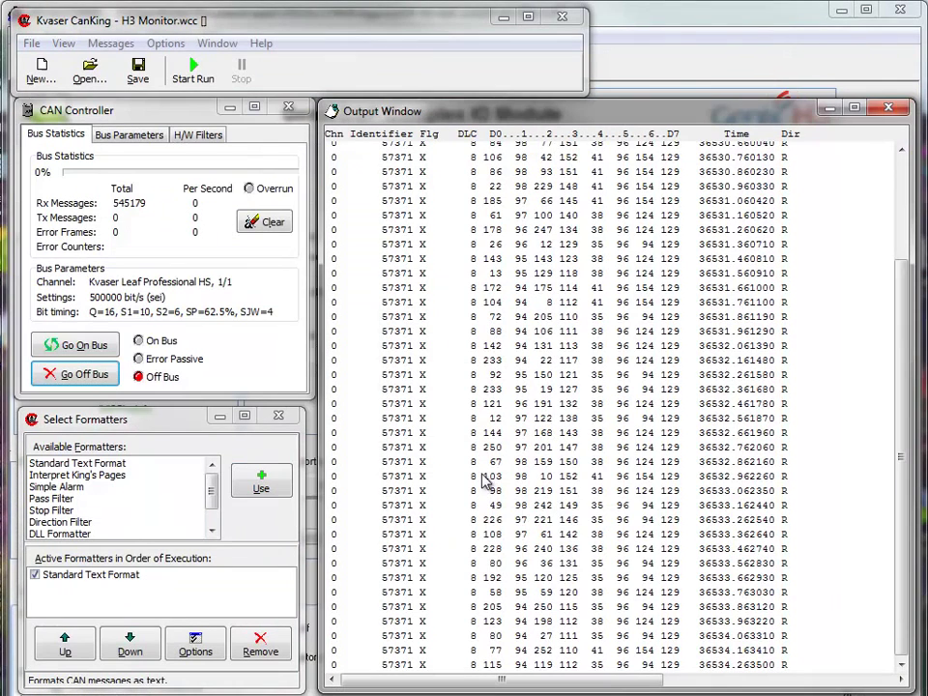
pyautogui.rightClick(483, 478)
pyautogui.click(529, 553)
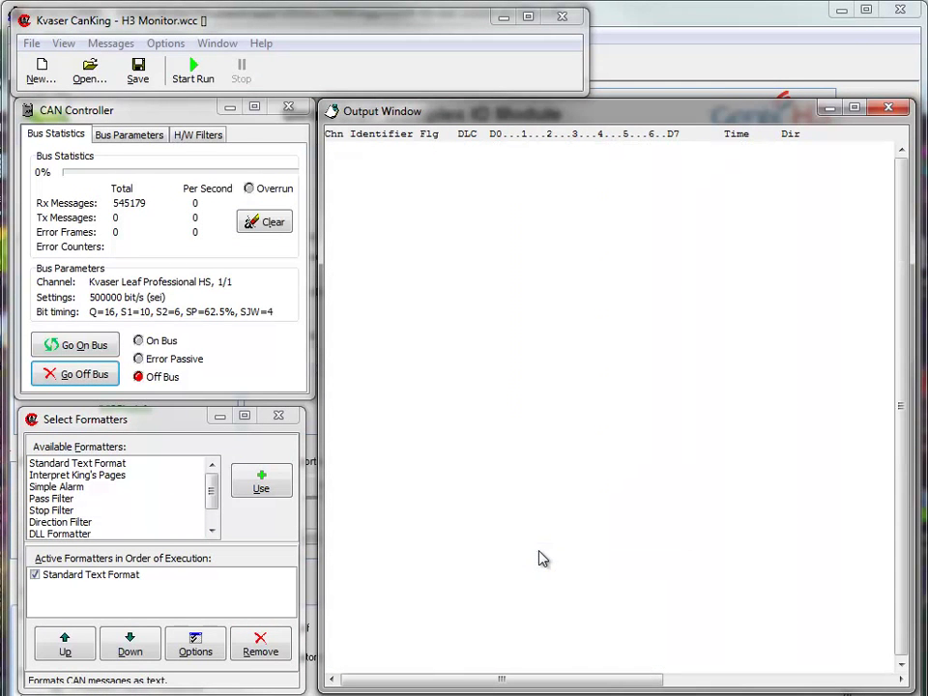
pyautogui.click(102, 348)
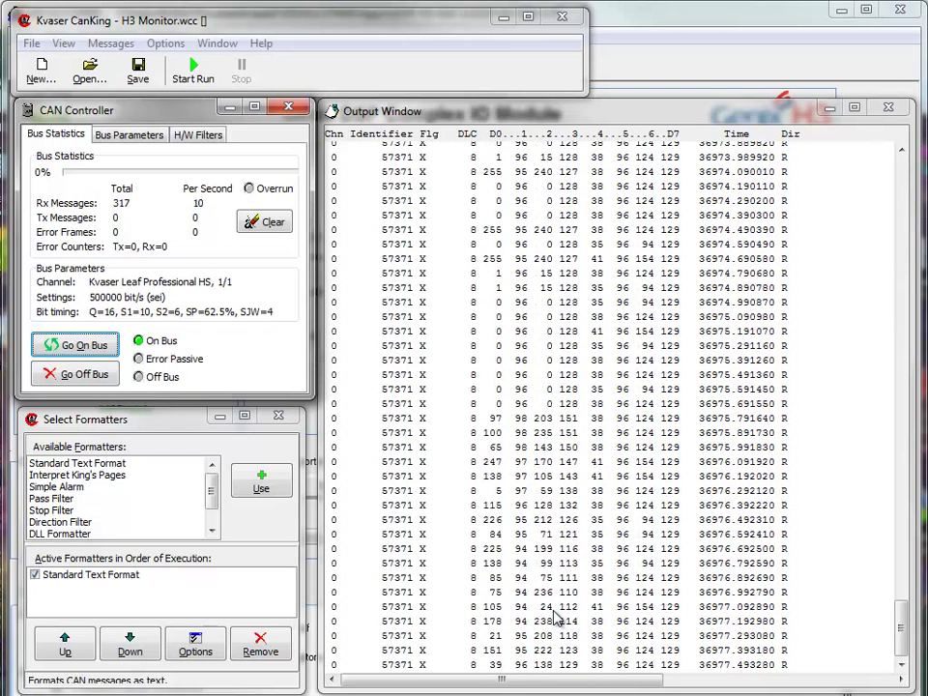
pyautogui.hotkey('alt', 'Tab')
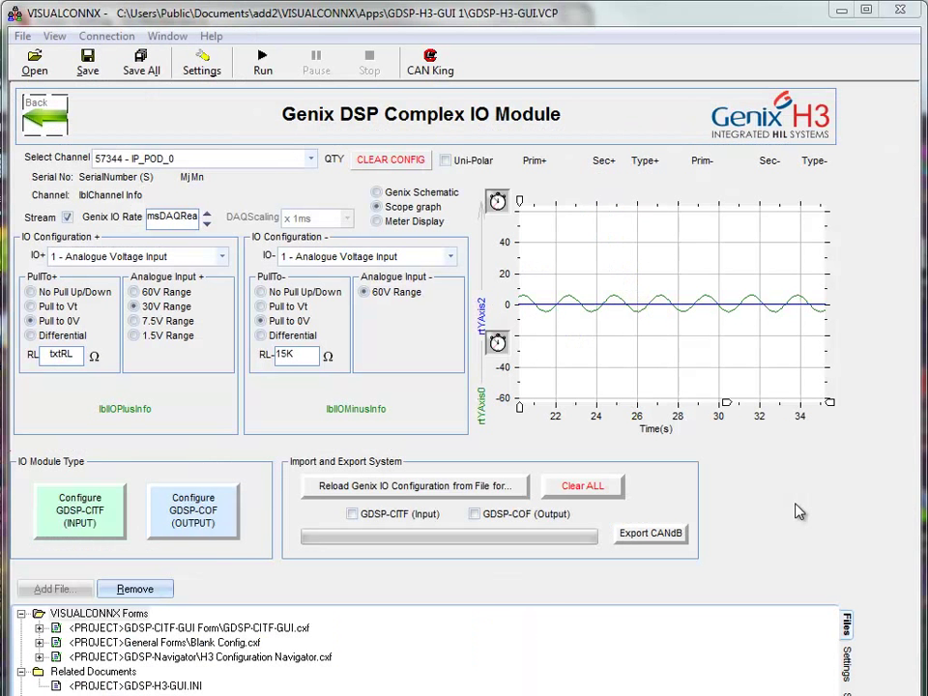
# - Run the project, open the GDSP-CITF input configuration, set the Genix IO Rate to 1 ms and switch to the CAN monitor
pyautogui.click(263, 62)
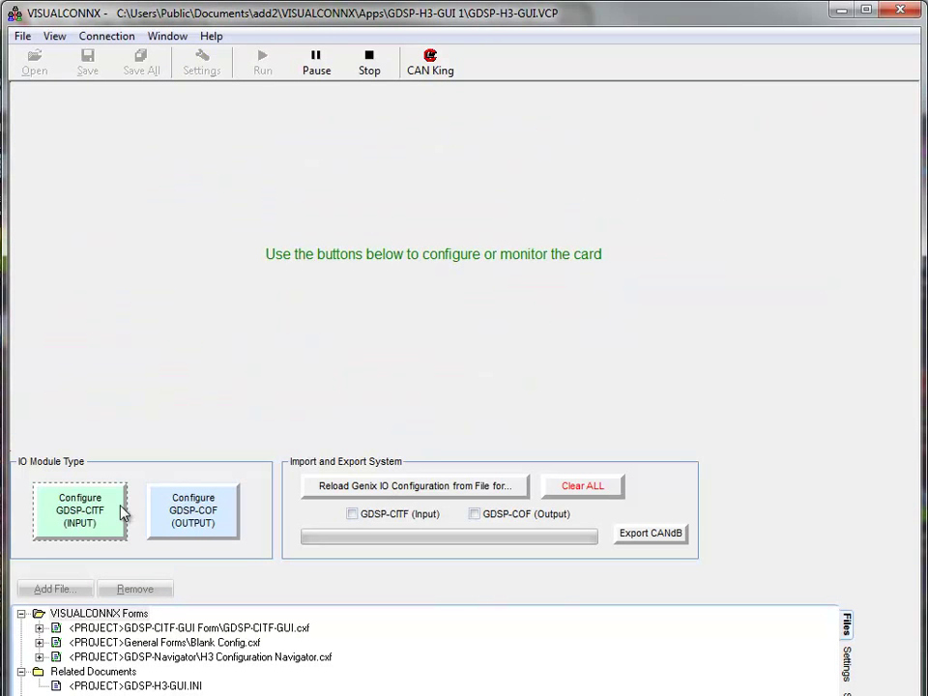
pyautogui.click(118, 517)
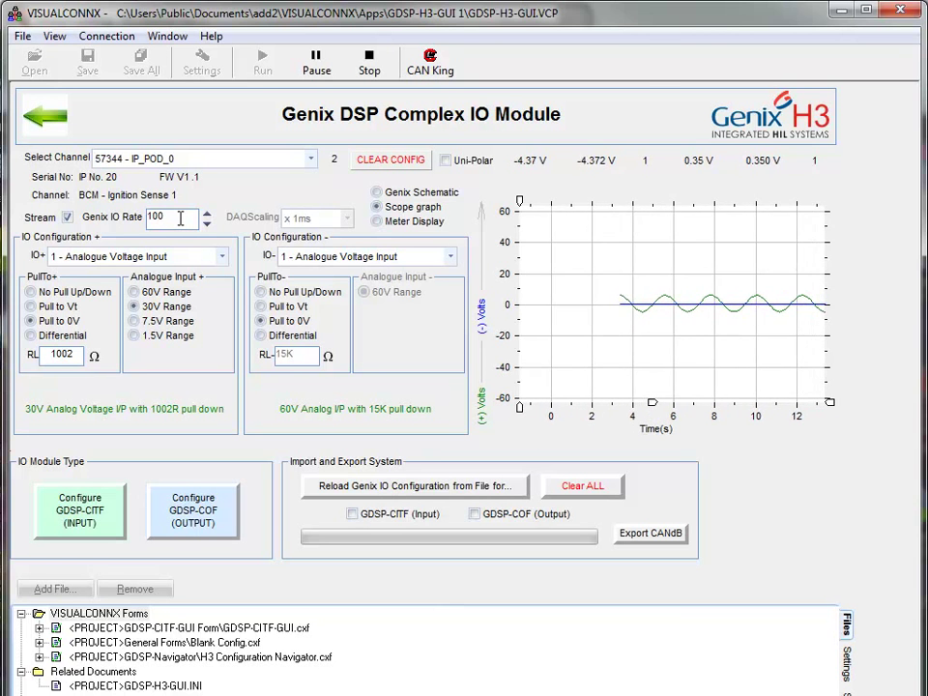
pyautogui.click(180, 218)
pyautogui.press('BackSpace')
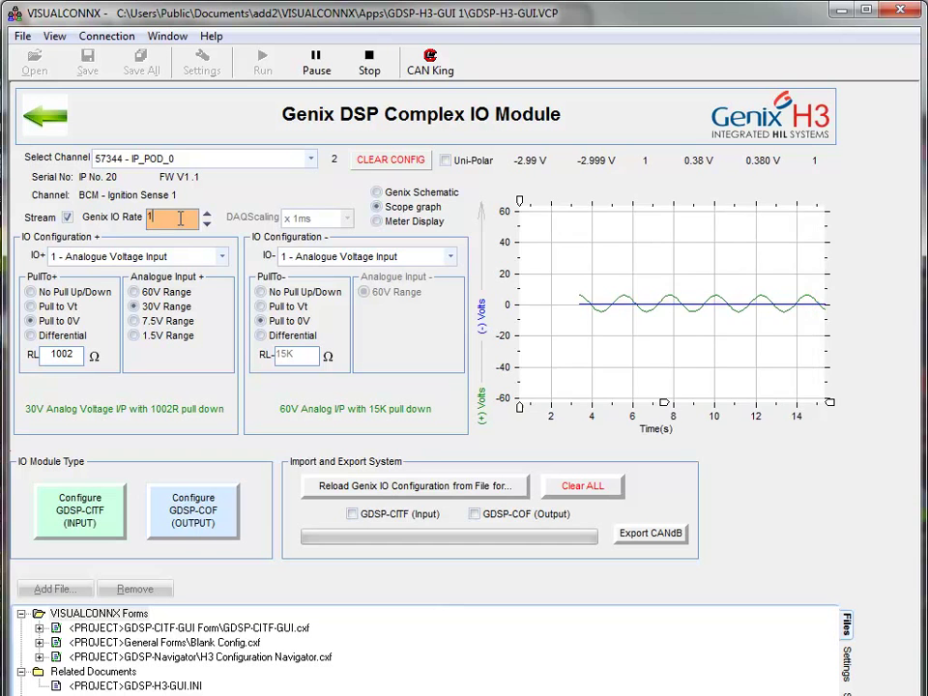
pyautogui.press('Return')
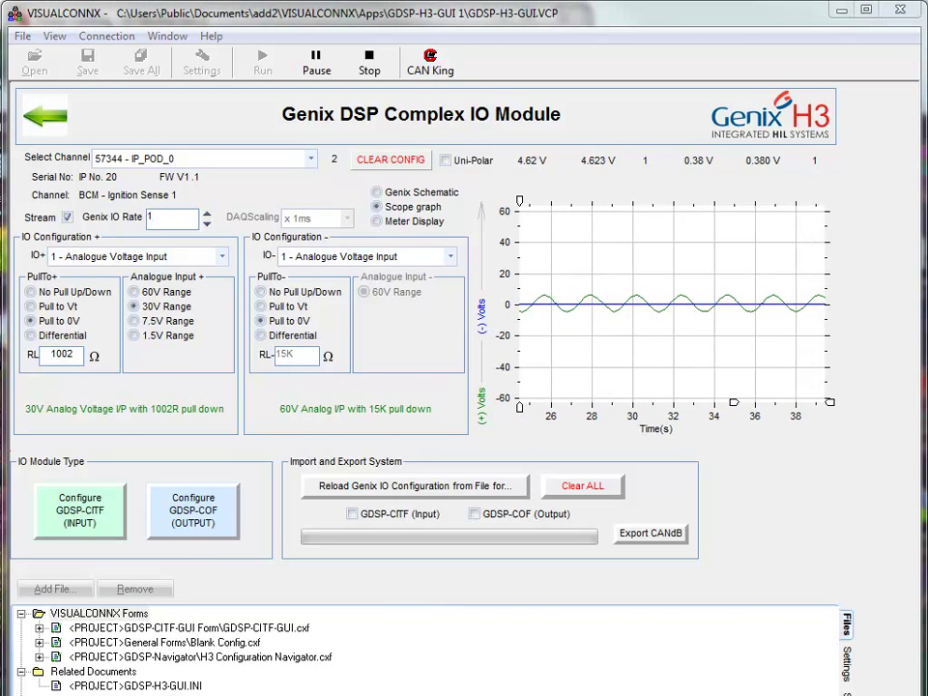
pyautogui.hotkey('alt', 'Tab')
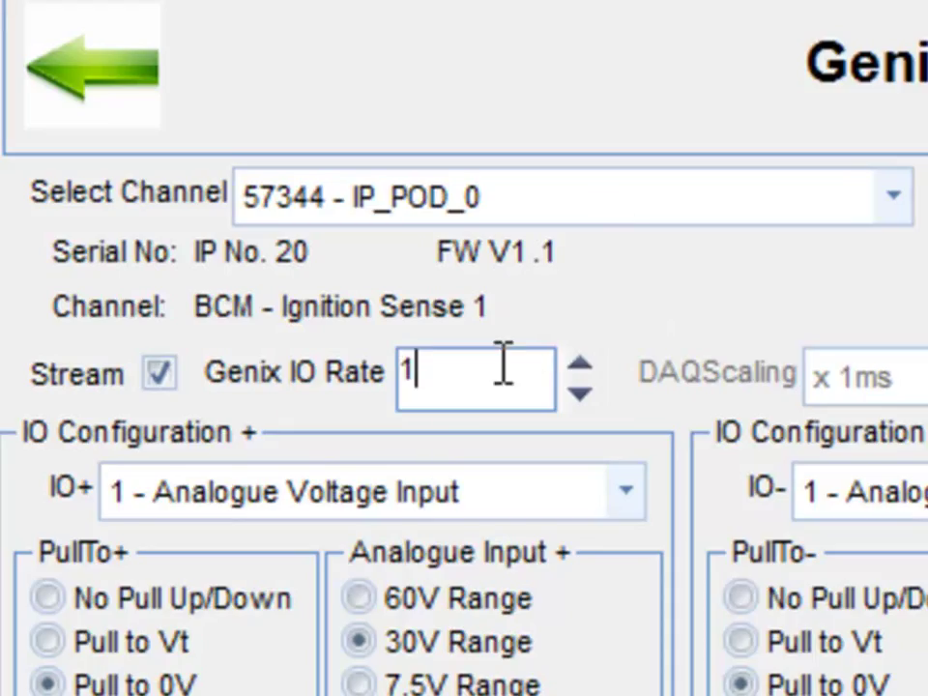
# - Set the Genix IO Rate to 10 ms and stop the running project
pyautogui.click(502, 365)
pyautogui.write('0')
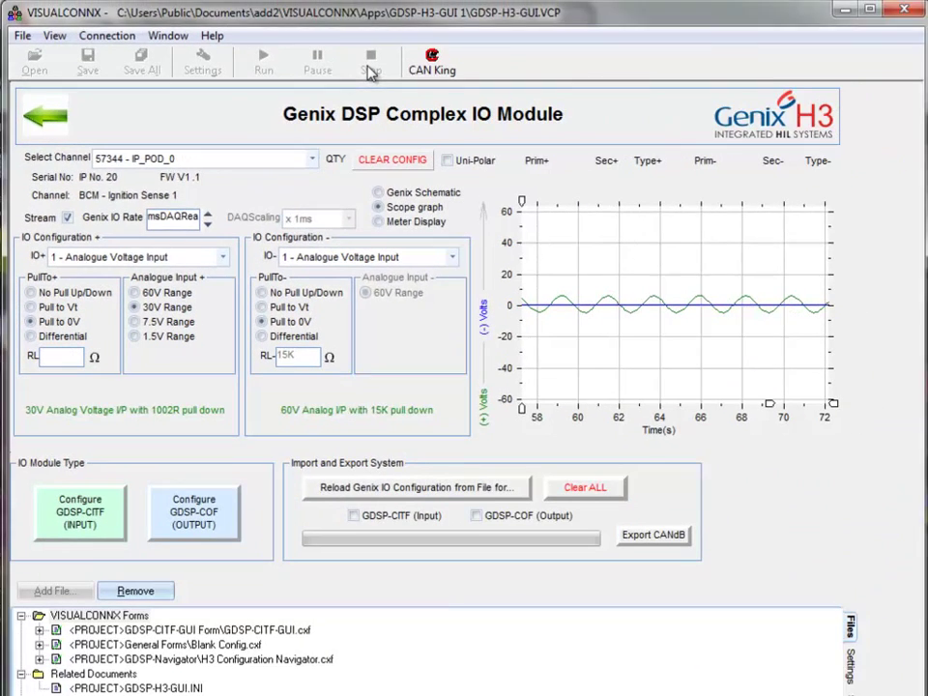
pyautogui.click(368, 60)
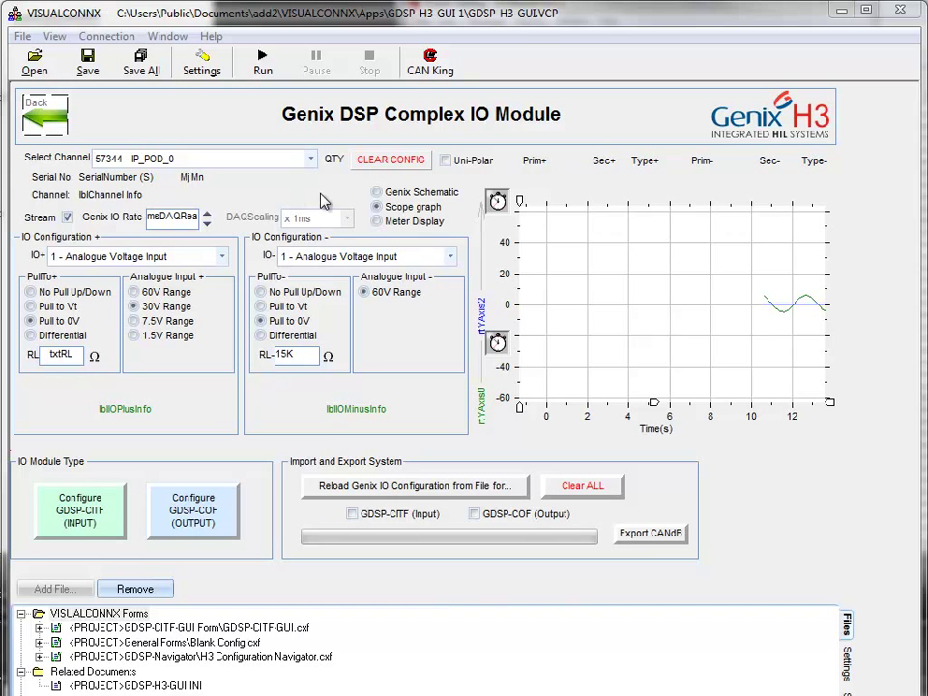
# - Rerun the GDSP-CITF input configuration, show the signals on the Meter Display, and turn Smooth Plus off and back on
pyautogui.click(262, 64)
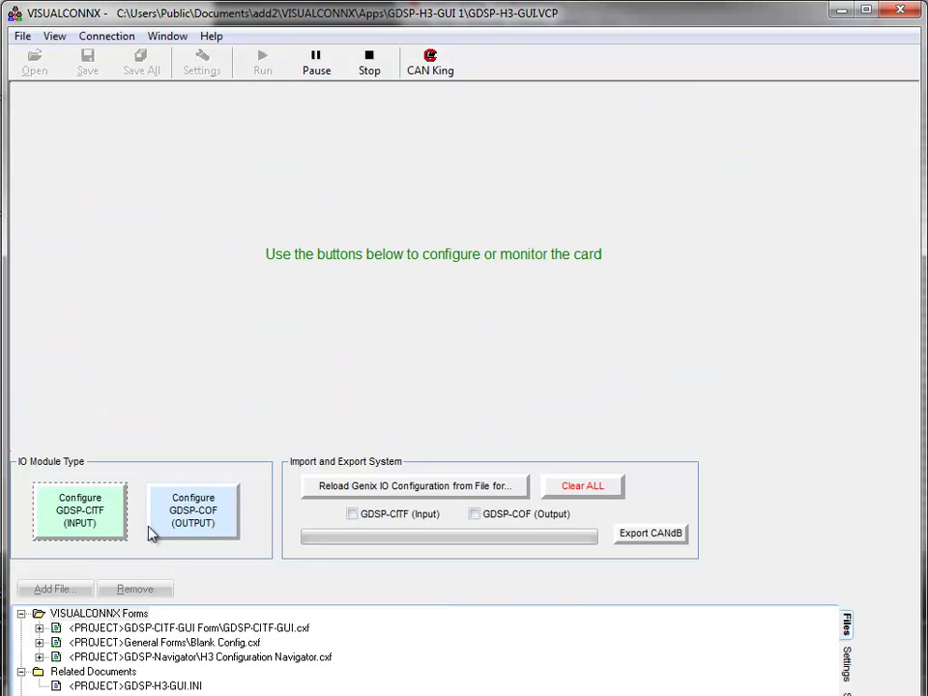
pyautogui.click(116, 526)
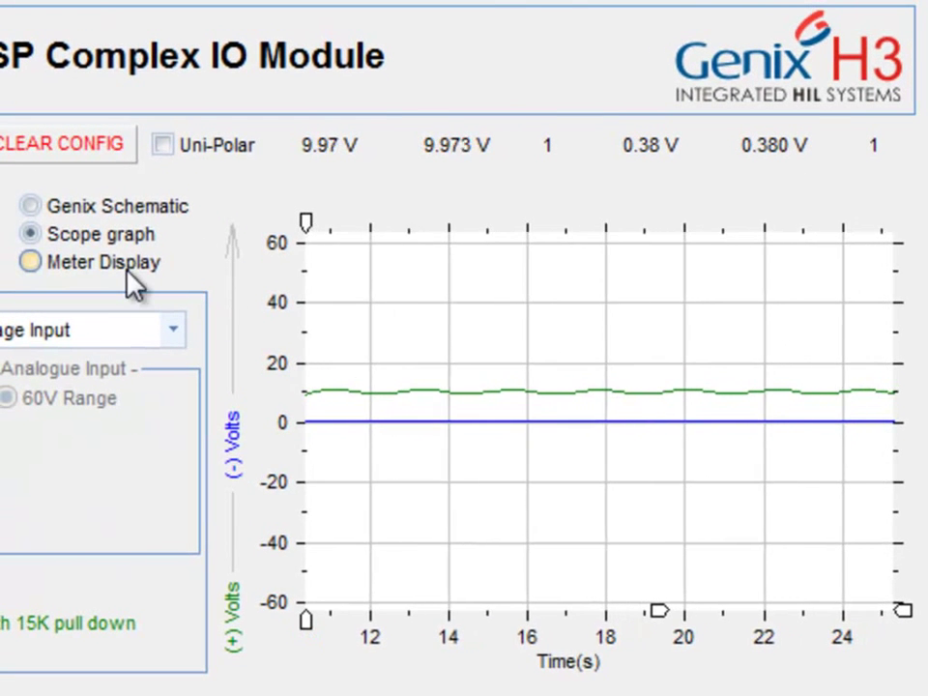
pyautogui.click(120, 271)
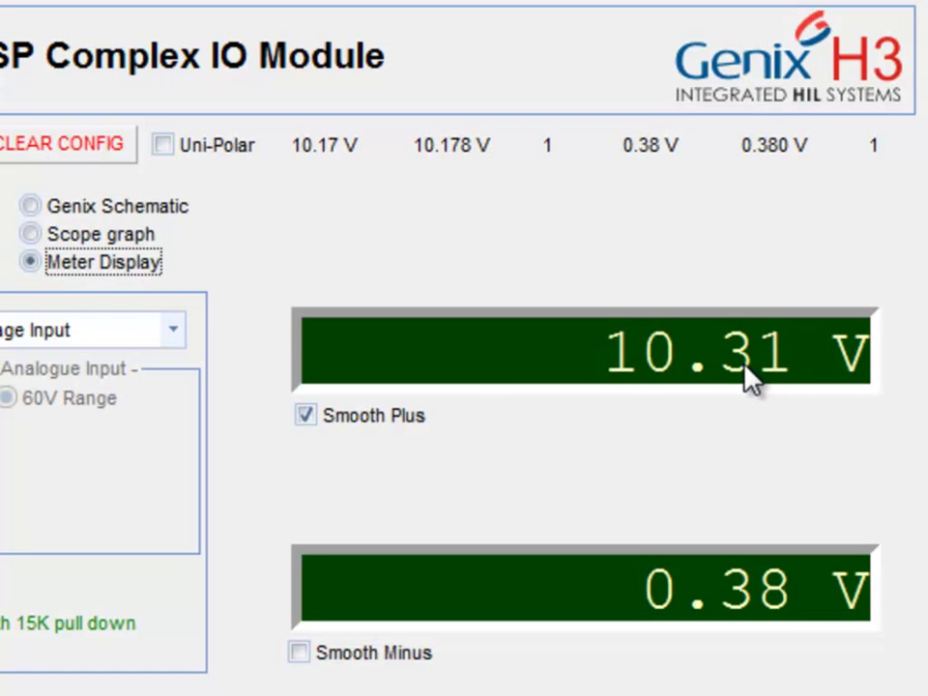
pyautogui.click(305, 416)
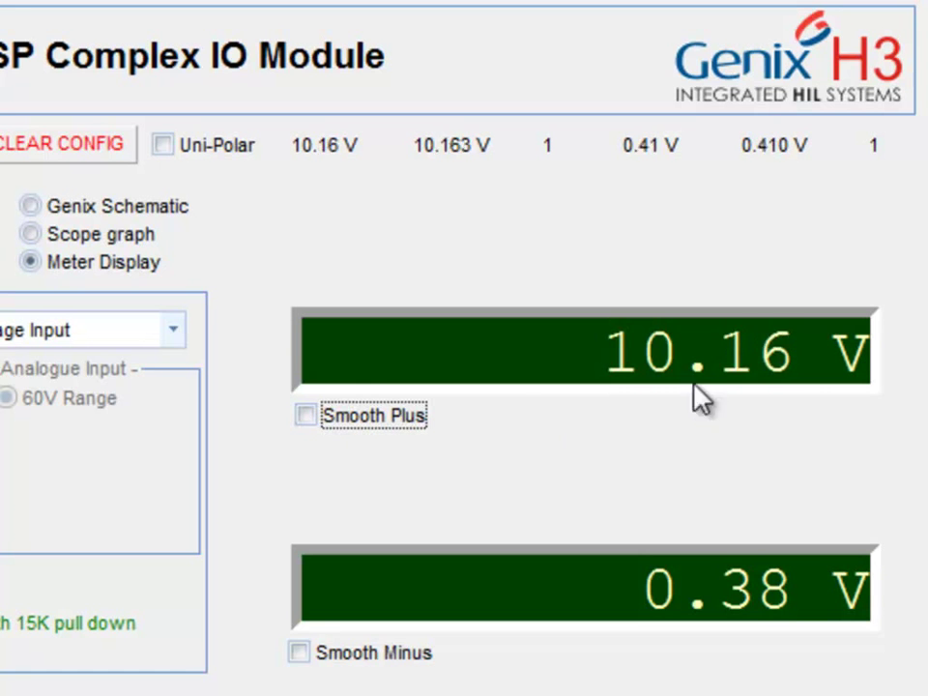
pyautogui.click(305, 414)
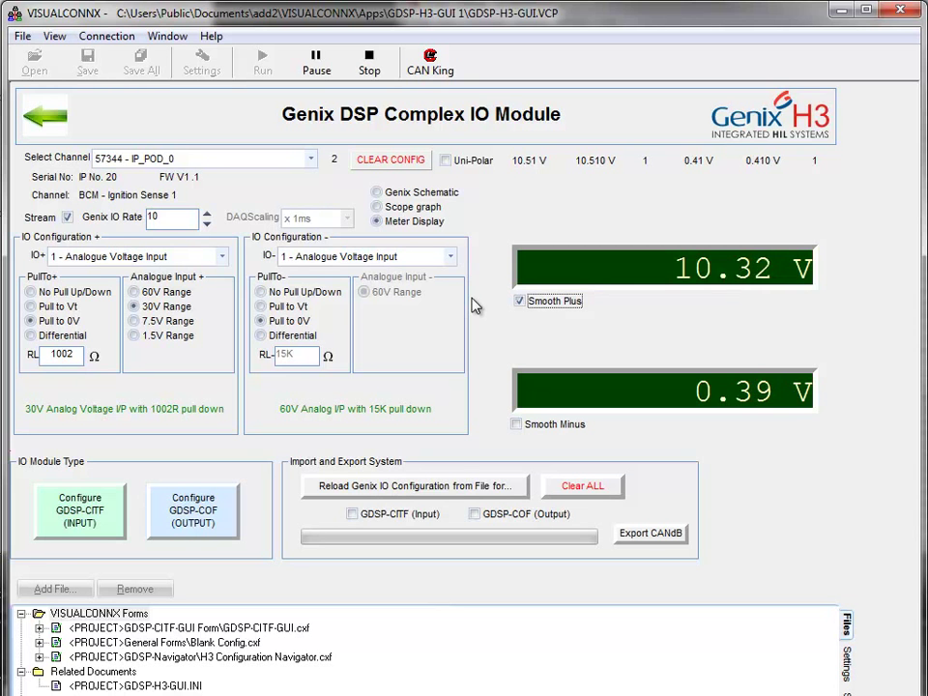
# - Export the CAN database as H3_Genix.System.dbc in the CAN System Files folder, replacing the existing file
pyautogui.click(639, 534)
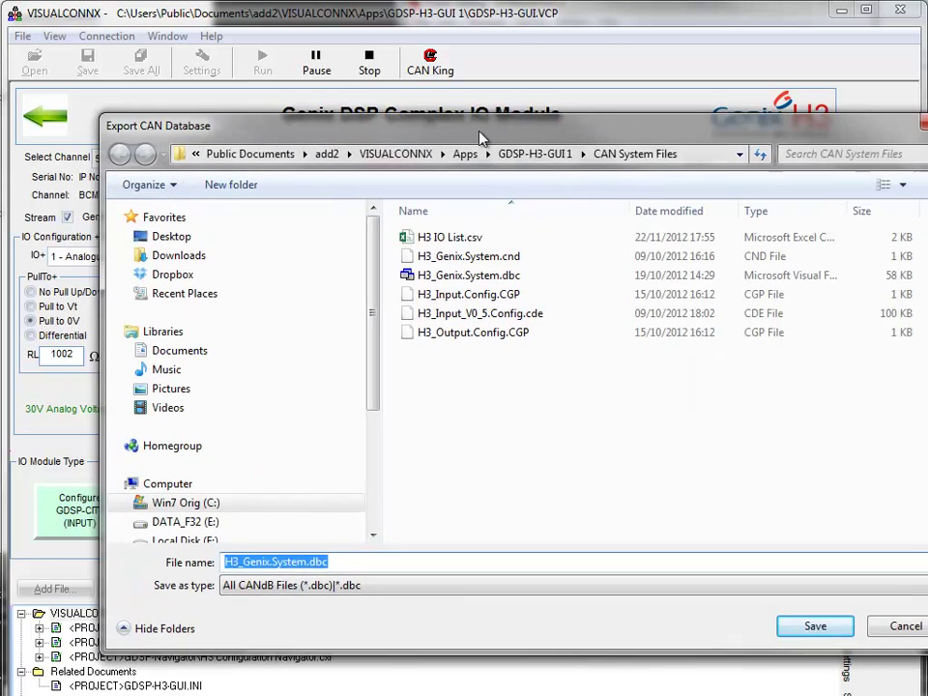
pyautogui.moveTo(358, 97); pyautogui.dragTo(327, 92)
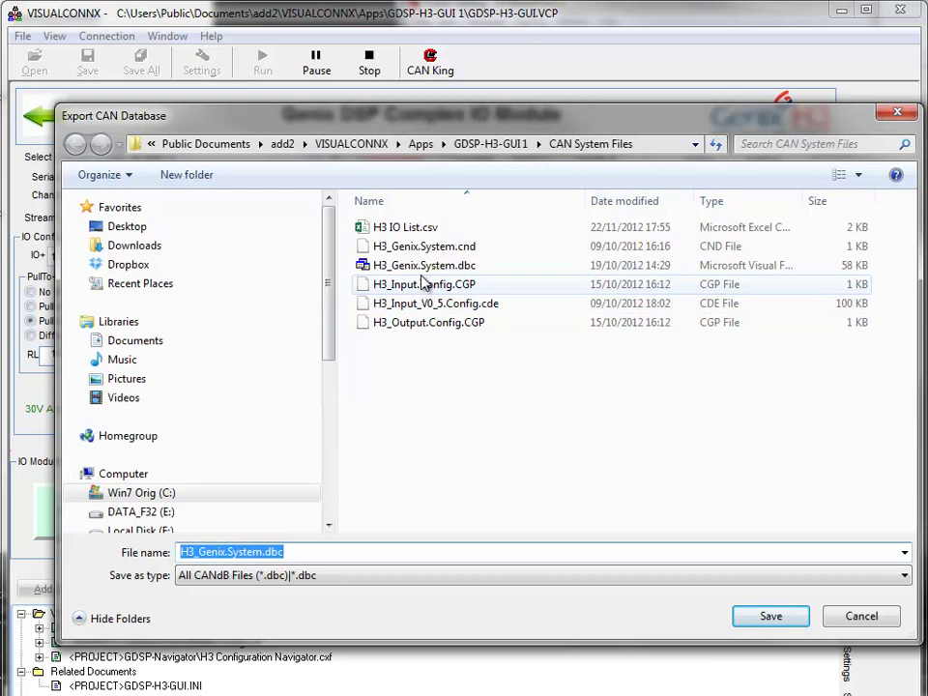
pyautogui.click(424, 265)
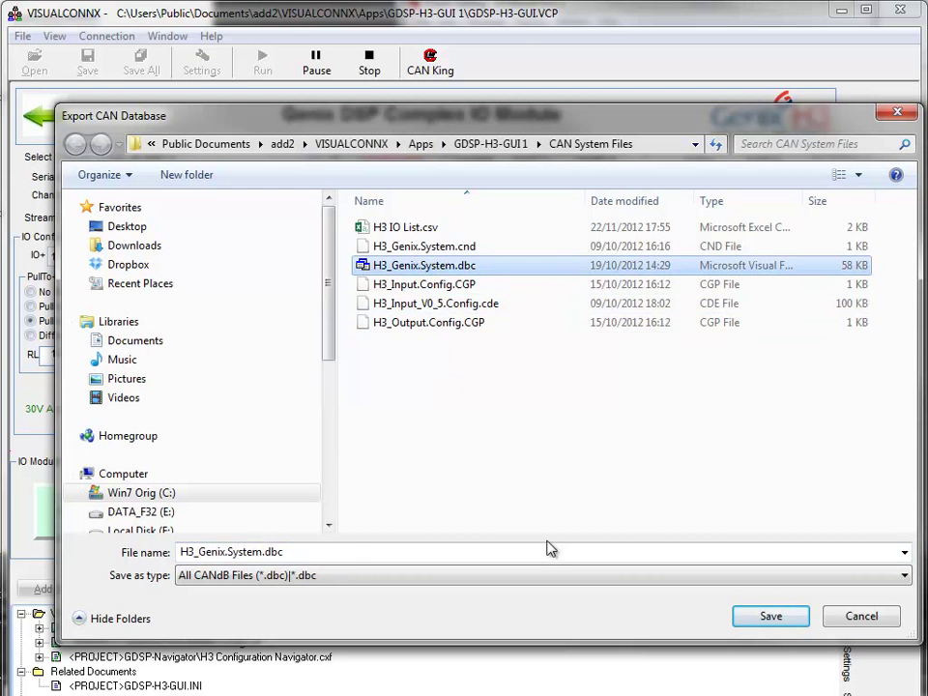
pyautogui.click(761, 621)
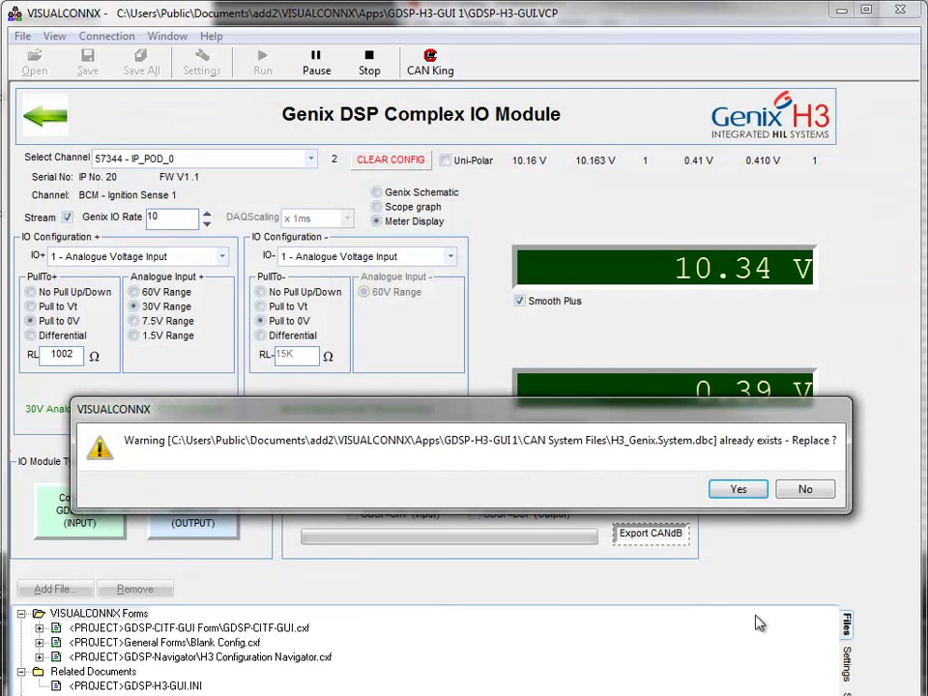
pyautogui.click(736, 488)
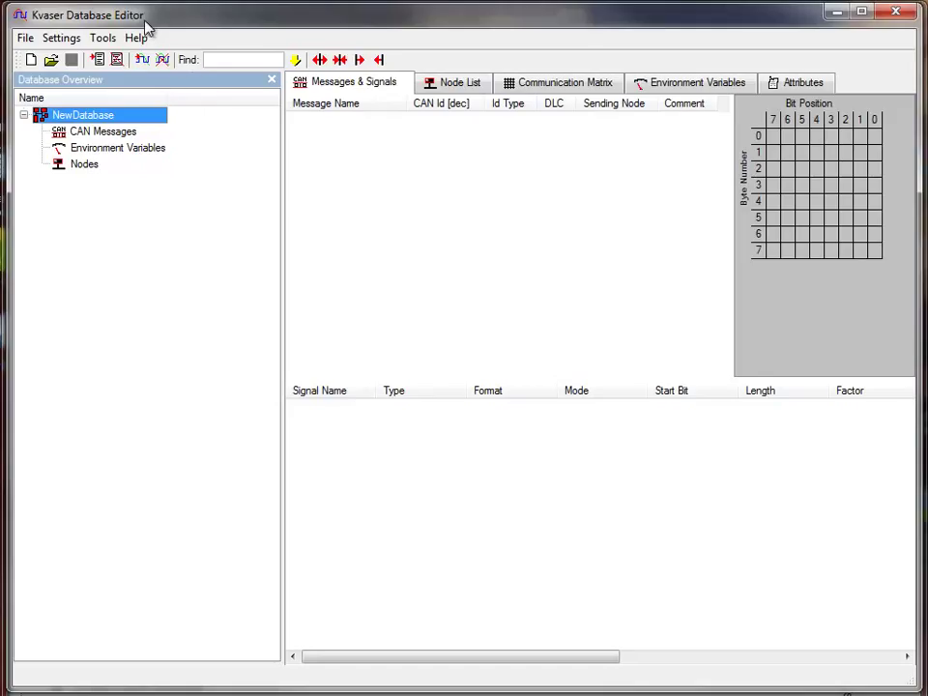
# - In Kvaser Database Editor, open the exported H3_Genix.System.dbc database
pyautogui.click(25, 38)
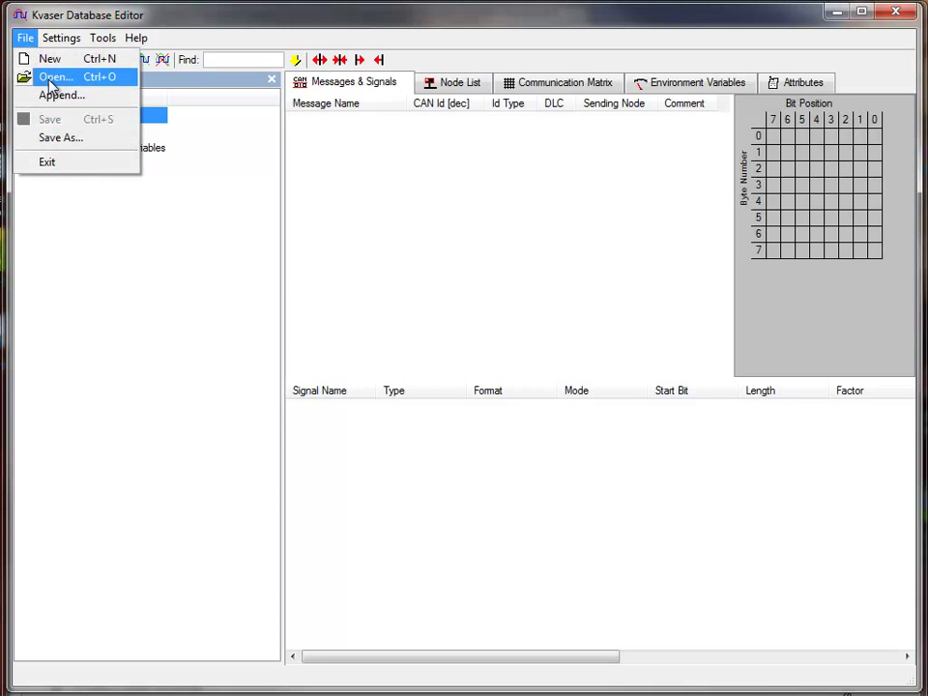
pyautogui.click(48, 78)
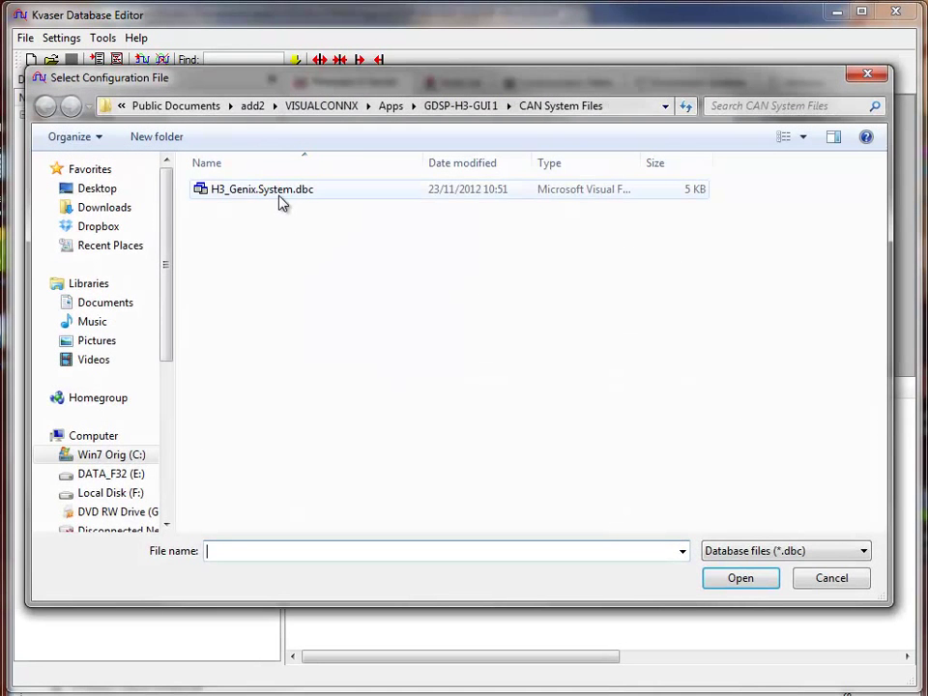
pyautogui.doubleClick(282, 196)
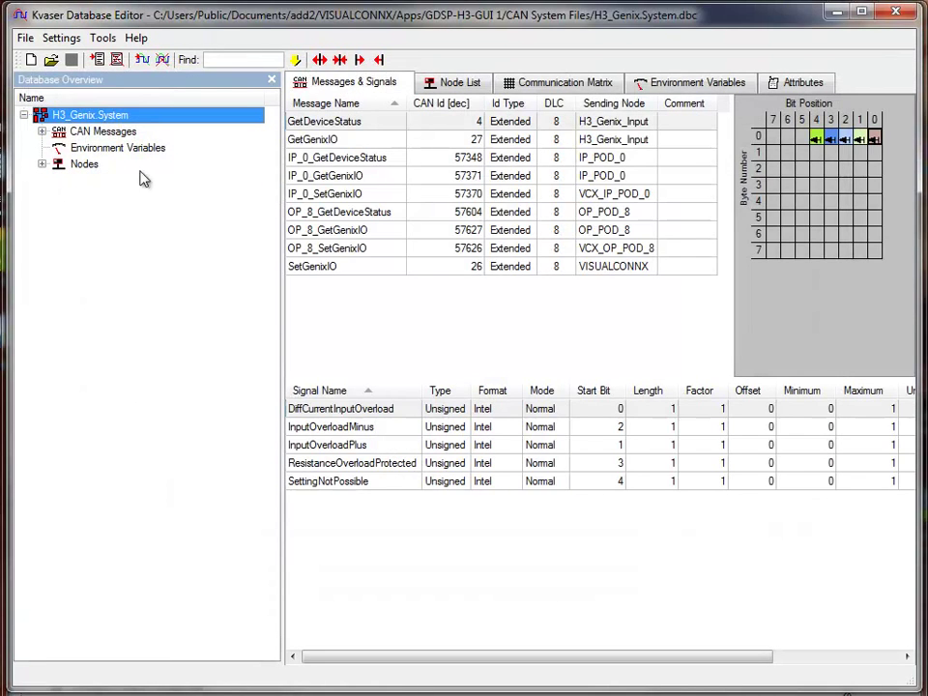
# - Expand the CAN messages and examine the IP_0_GetDeviceStatus signals for minus and plus input overload and resistance overload protection
pyautogui.click(41, 131)
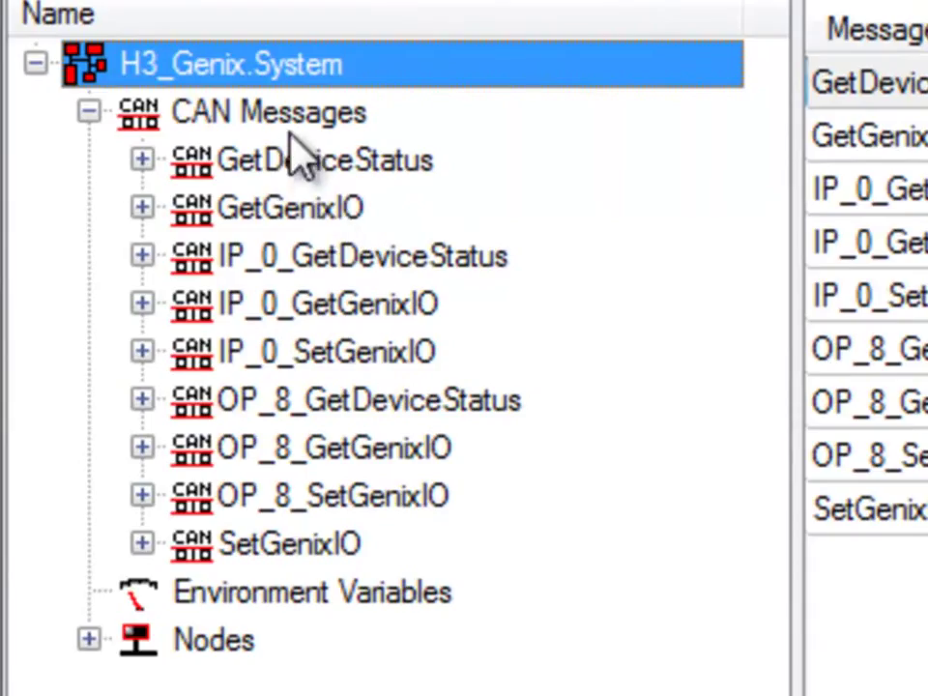
pyautogui.click(375, 269)
pyautogui.click(141, 254)
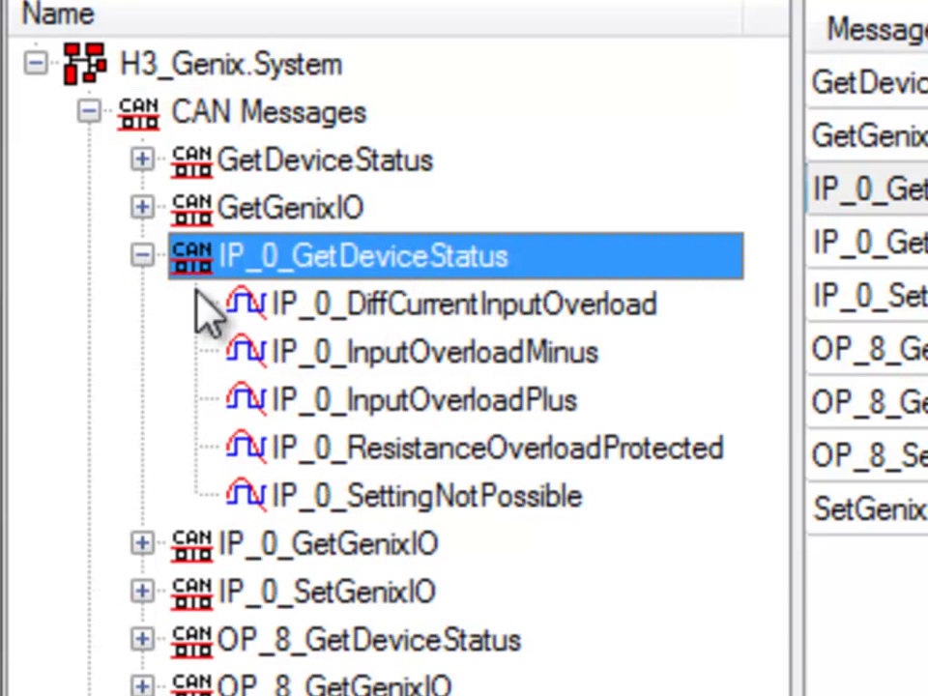
pyautogui.click(541, 360)
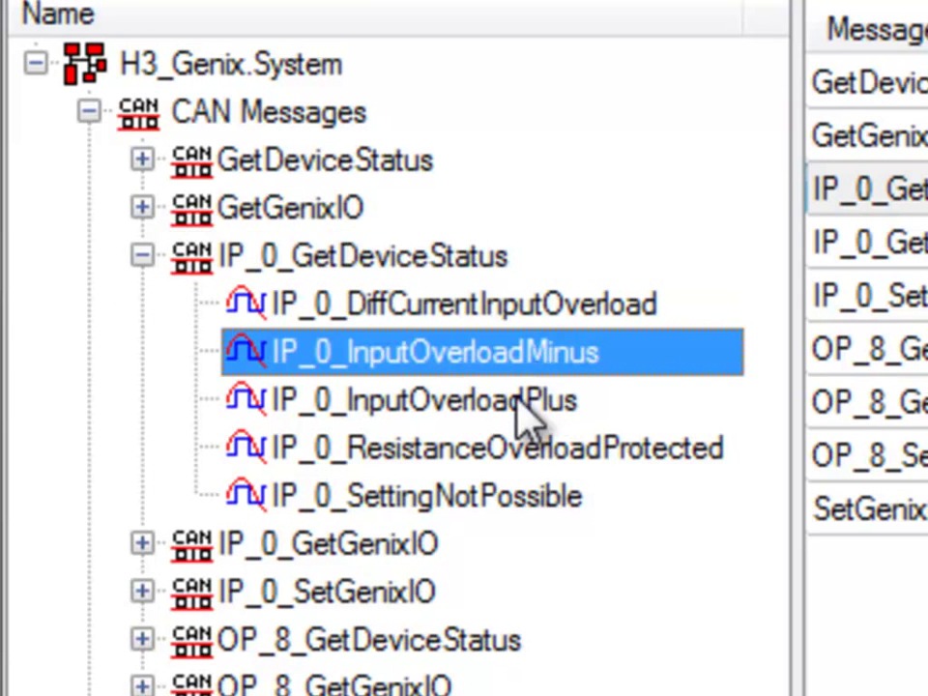
pyautogui.click(527, 415)
pyautogui.click(526, 466)
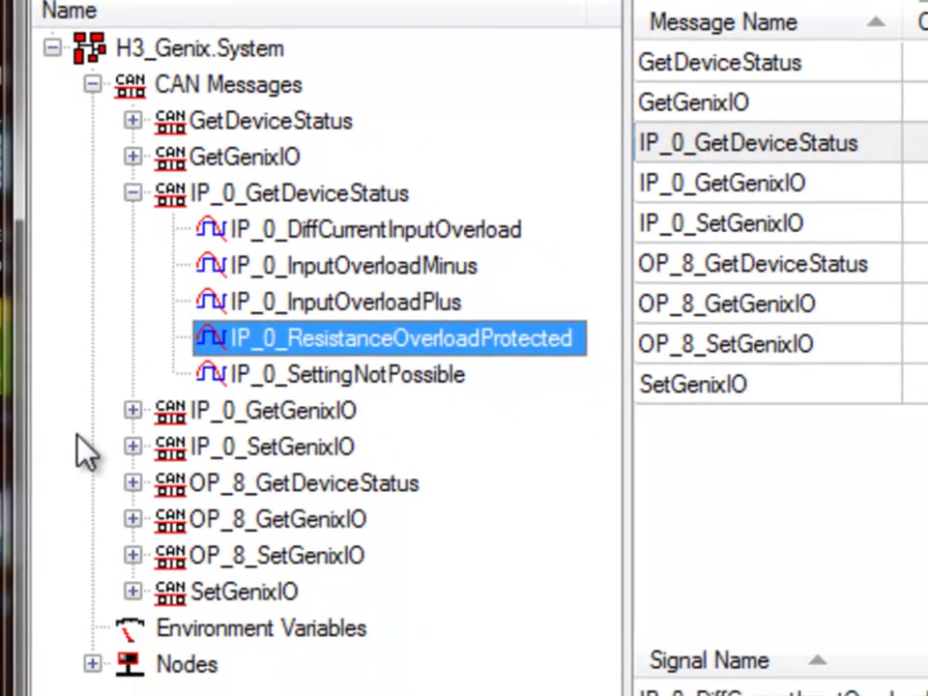
# - Expand the IP_0_GetGenixIO message and examine its raw output signals, selecting IP_0_PrimaryOutputMinusRAW
pyautogui.click(132, 411)
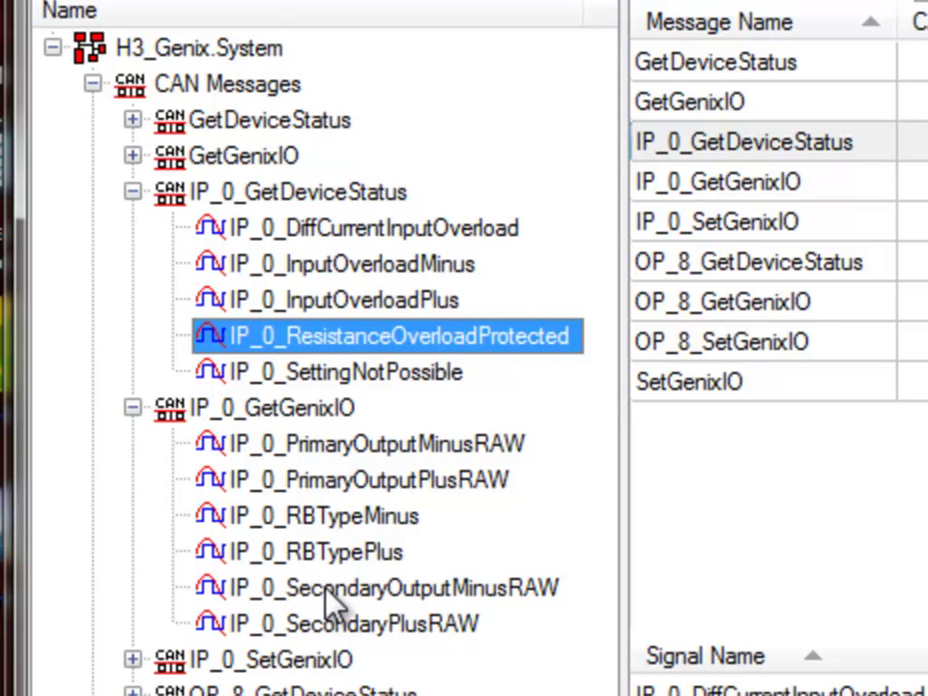
pyautogui.click(344, 445)
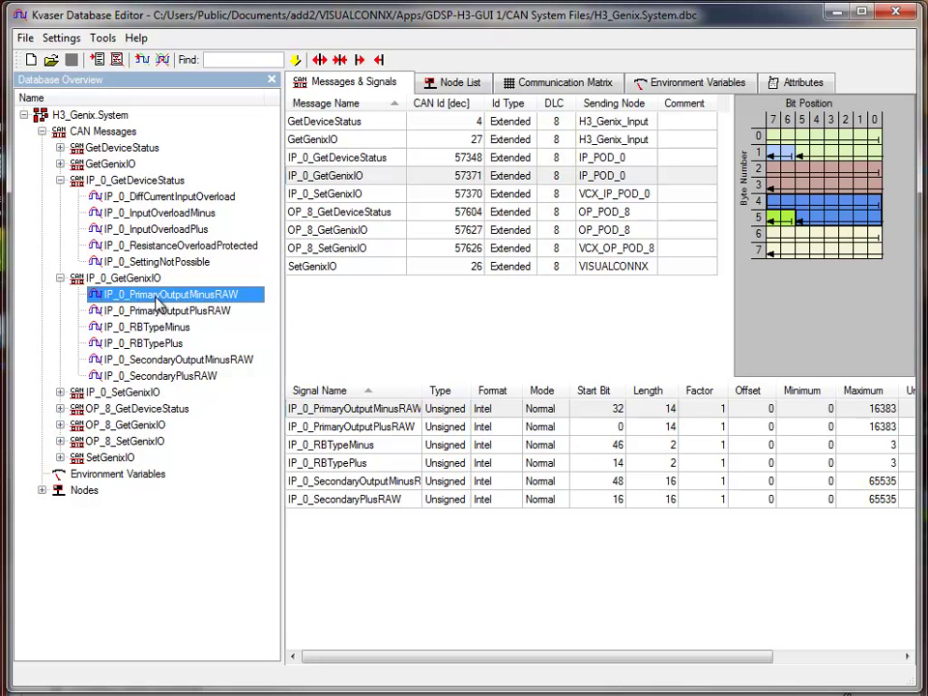
pyautogui.click(430, 217)
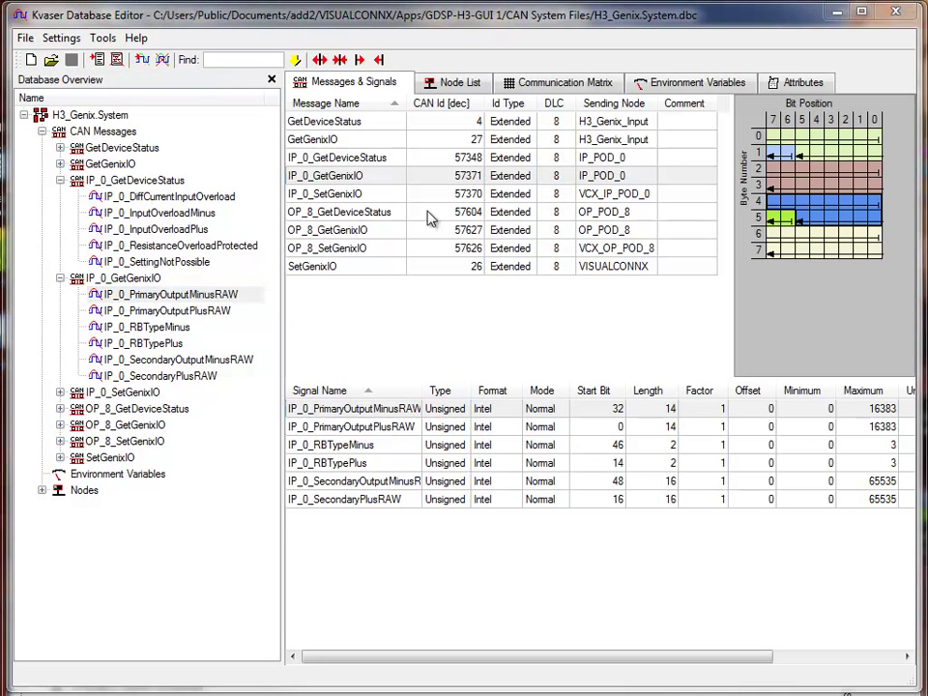